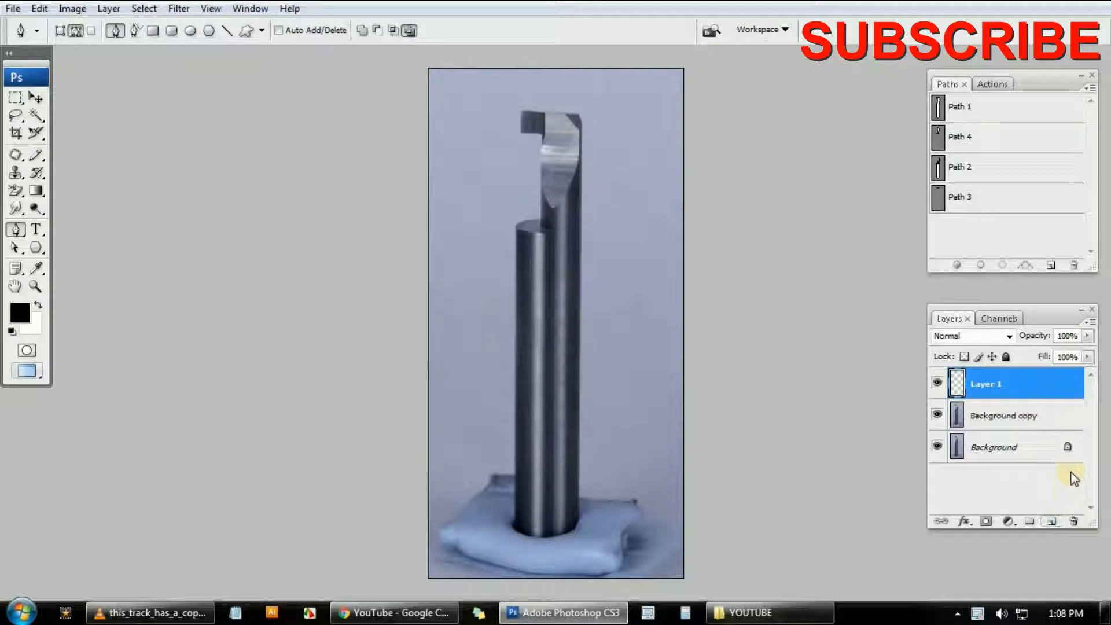
Fill Layer 1 with white and move it beneath the Background copy layer.
{"action": "key", "text": "ctrl+BackSpace"}
{"action": "key", "text": "ctrl+bracketleft"}
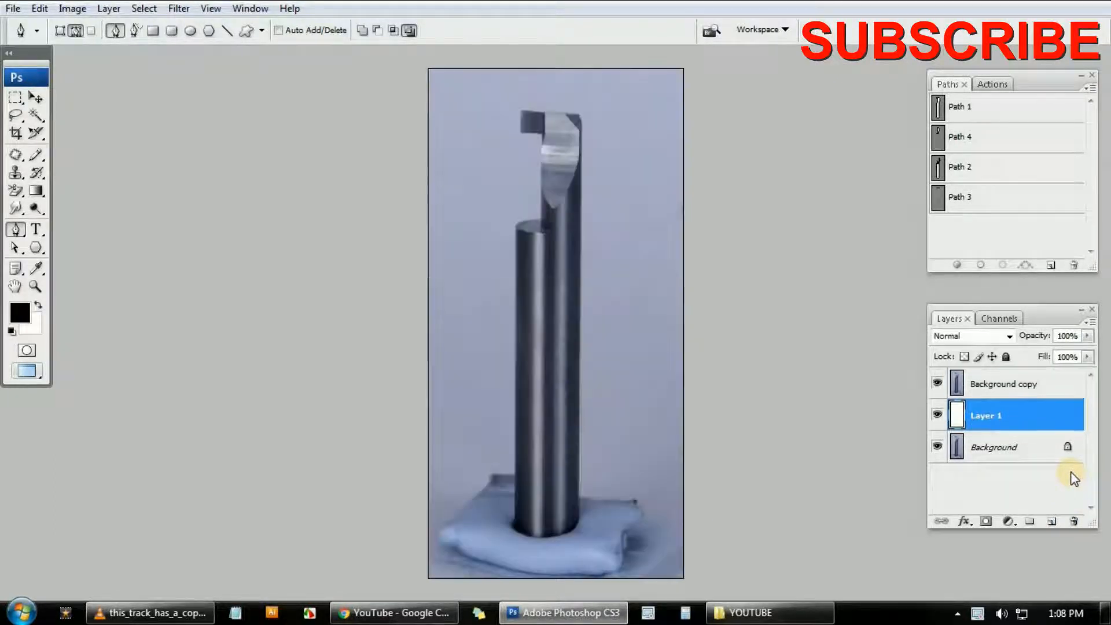
On the Background copy layer, load Path 4 as a selection and subtract the short cylinder's end face, keeping only the blade face.
{"action": "left_click", "coordinate": [944, 376]}
{"action": "scroll", "coordinate": [598, 159], "scroll_direction": "up", "scroll_amount": 2}
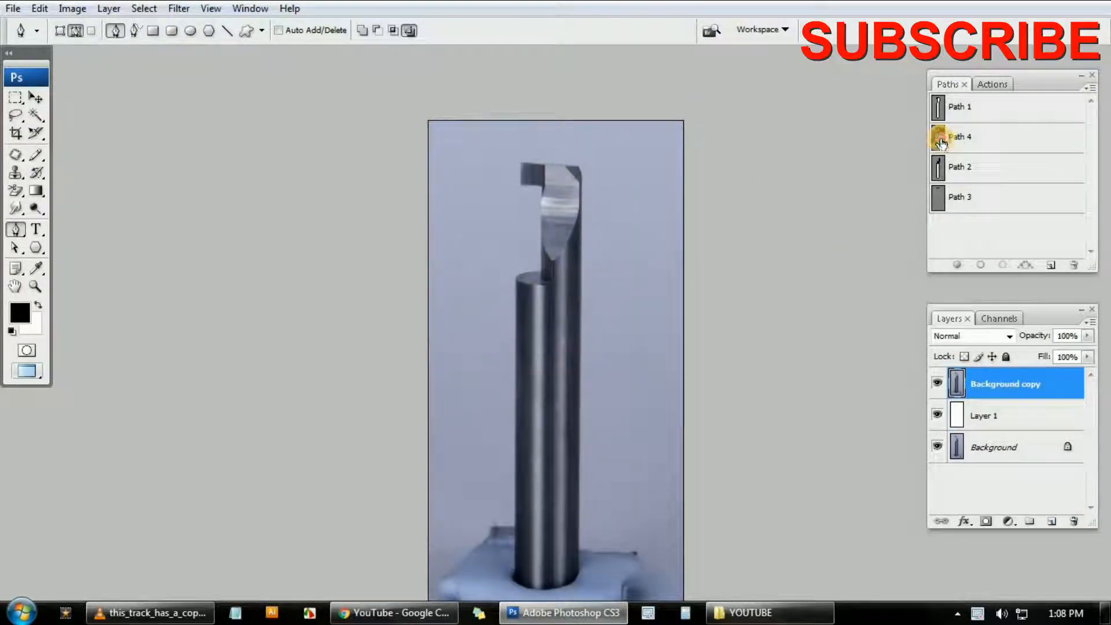
{"action": "left_click", "coordinate": [675, 329]}
{"action": "left_click", "coordinate": [669, 335]}
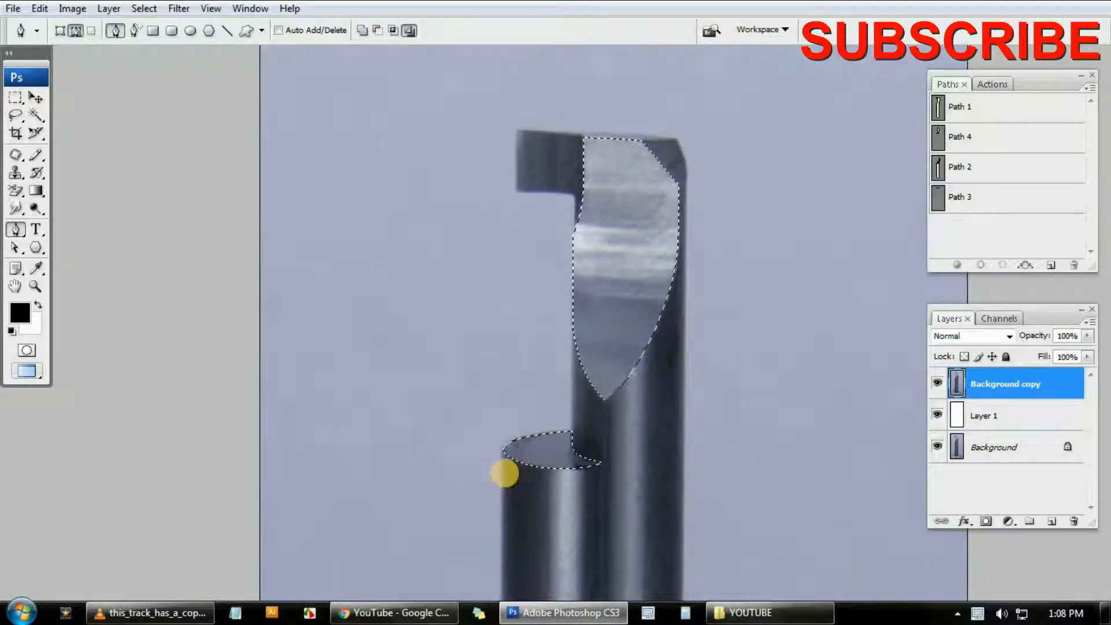
{"action": "key", "text": "l"}
{"action": "mouse_move", "coordinate": [637, 471]}
{"action": "left_mouse_down"}
{"action": "mouse_move", "coordinate": [543, 404]}
{"action": "mouse_move", "coordinate": [654, 509]}
{"action": "left_mouse_up"}
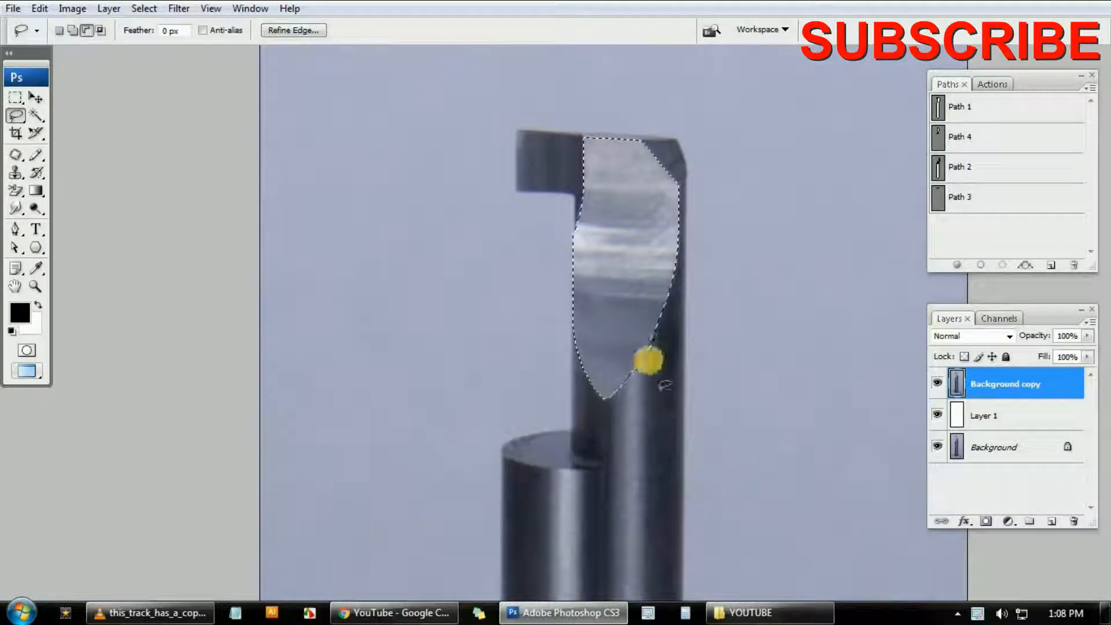
Fill the blade face on Background copy with a linear black-to-white gradient, dark at its lower tip, and deselect.
{"action": "key", "text": "g"}
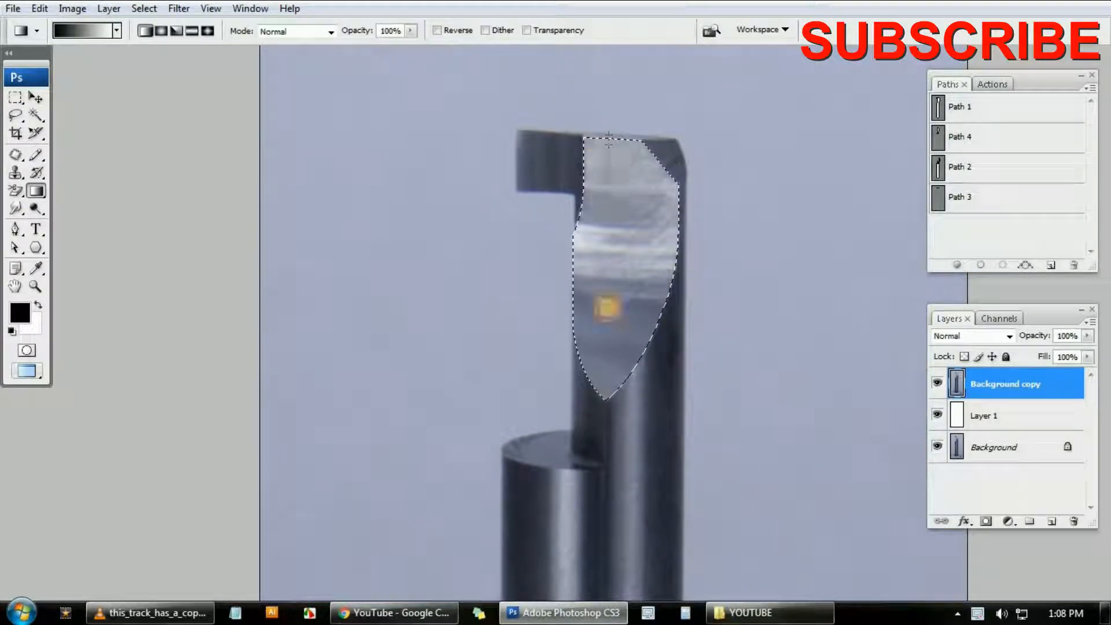
{"action": "left_click_drag", "start_coordinate": [601, 400], "coordinate": [601, 403]}
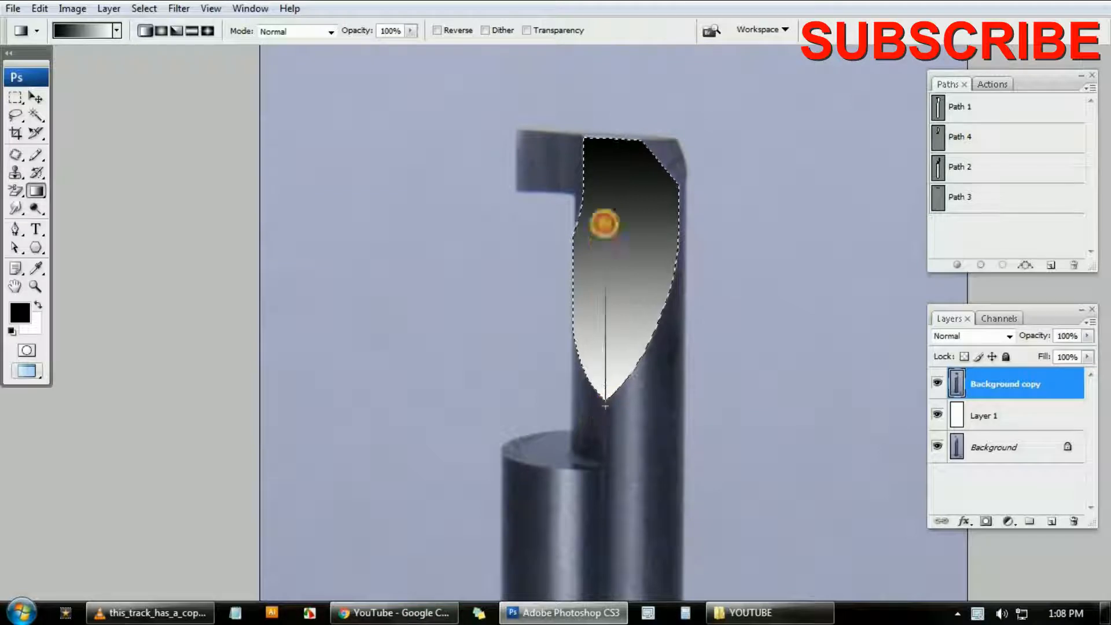
{"action": "left_click_drag", "start_coordinate": [616, 137], "coordinate": [617, 125]}
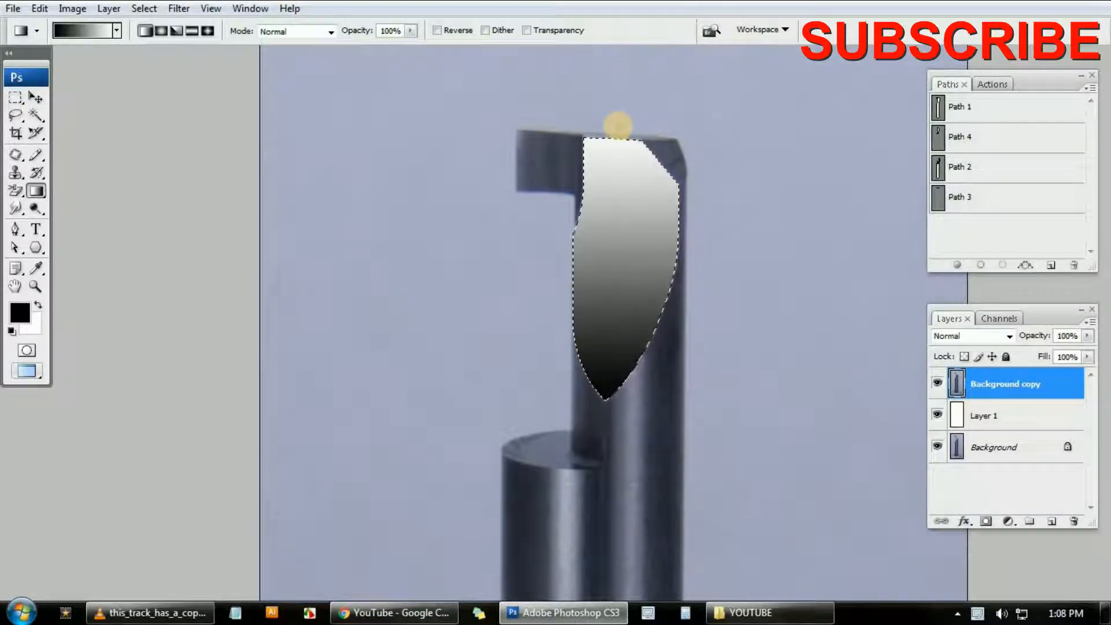
{"action": "left_click_drag", "start_coordinate": [604, 399], "coordinate": [643, 59]}
{"action": "key", "text": "ctrl+minus"}
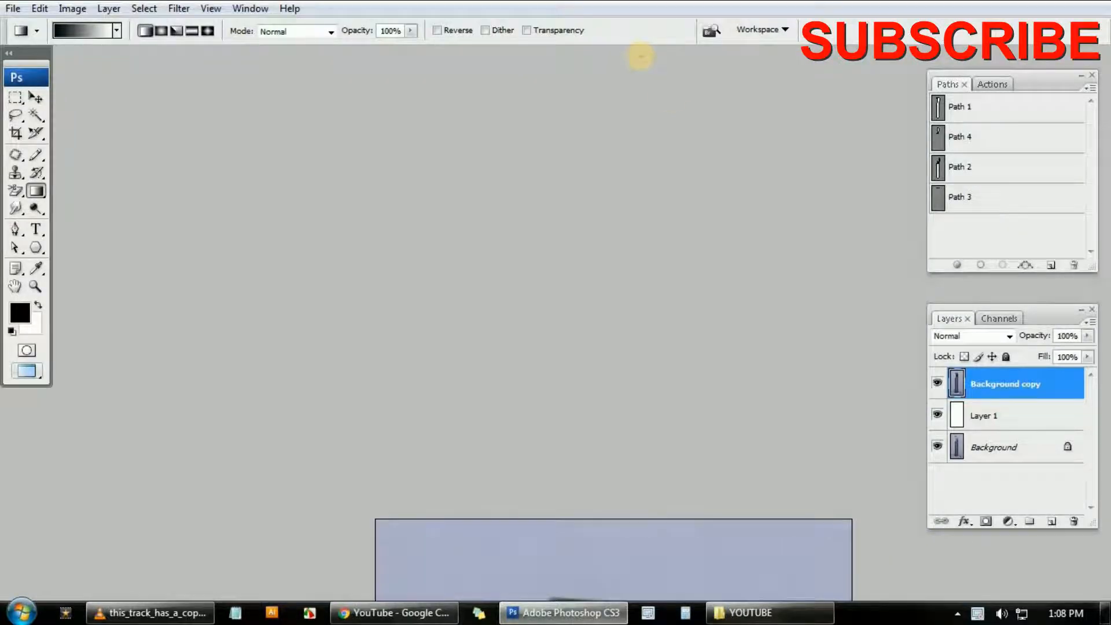
{"action": "scroll", "coordinate": [642, 59], "scroll_direction": "down", "scroll_amount": 7}
{"action": "left_click_drag", "start_coordinate": [614, 467], "coordinate": [615, 181]}
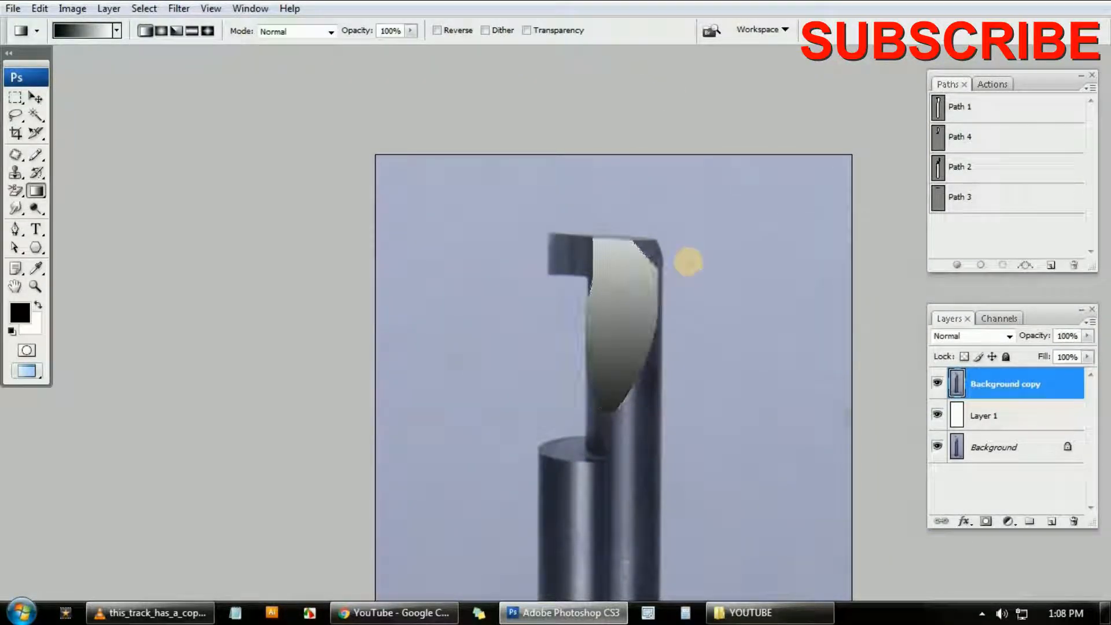
{"action": "key", "text": "ctrl+d"}
{"action": "scroll", "coordinate": [686, 258], "scroll_direction": "down", "scroll_amount": 1}
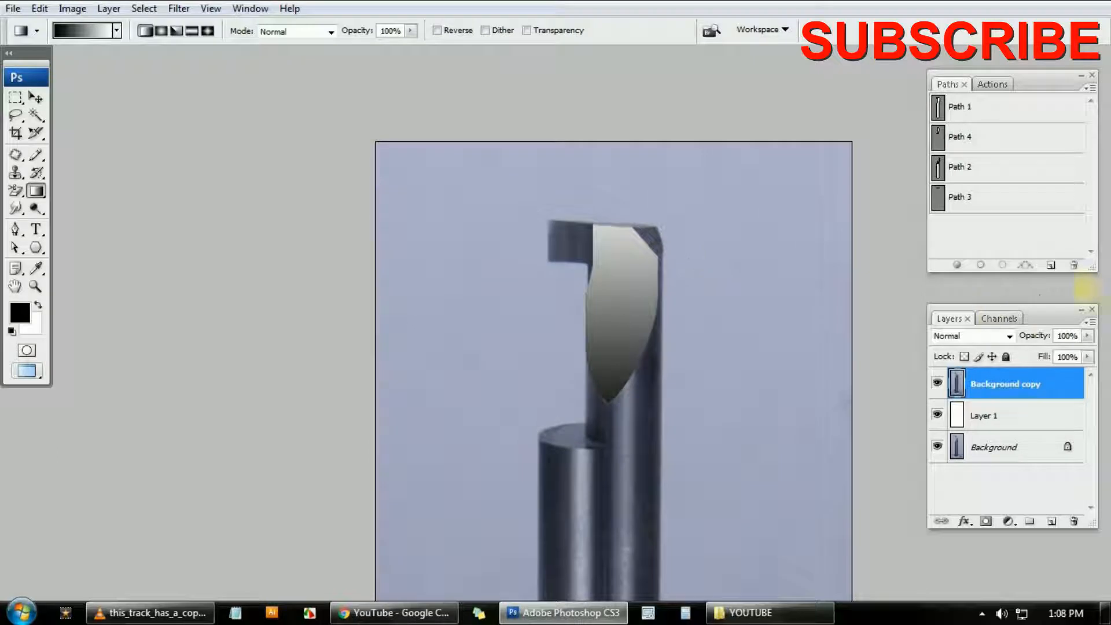
Load Path 4 as a selection again and subtract the blade face, keeping only the short cylinder's end face.
{"action": "left_click", "coordinate": [938, 138], "text": "ctrl"}
{"action": "key", "text": "l"}
{"action": "left_click_drag", "start_coordinate": [610, 416], "coordinate": [580, 376]}
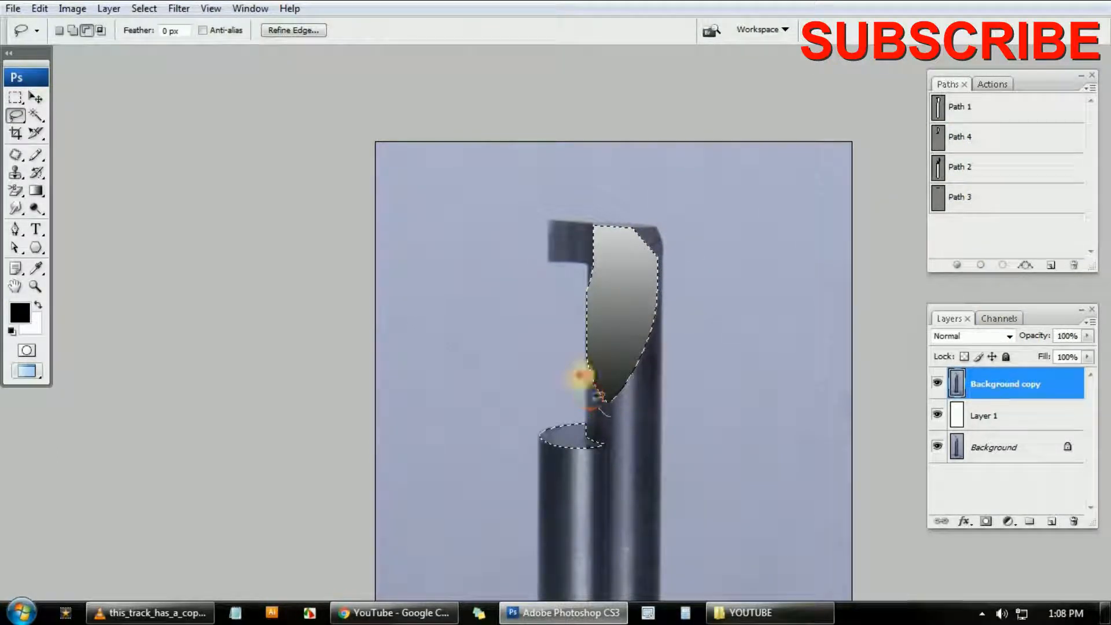
{"action": "mouse_move", "coordinate": [570, 260]}
{"action": "left_mouse_down"}
{"action": "mouse_move", "coordinate": [623, 206]}
{"action": "mouse_move", "coordinate": [674, 331]}
{"action": "mouse_move", "coordinate": [612, 416]}
{"action": "left_mouse_up"}
Fill the short cylinder's end face on Background copy with a horizontal black-to-white gradient and deselect.
{"action": "scroll", "coordinate": [618, 403], "scroll_direction": "down", "scroll_amount": 3}
{"action": "key", "text": "g"}
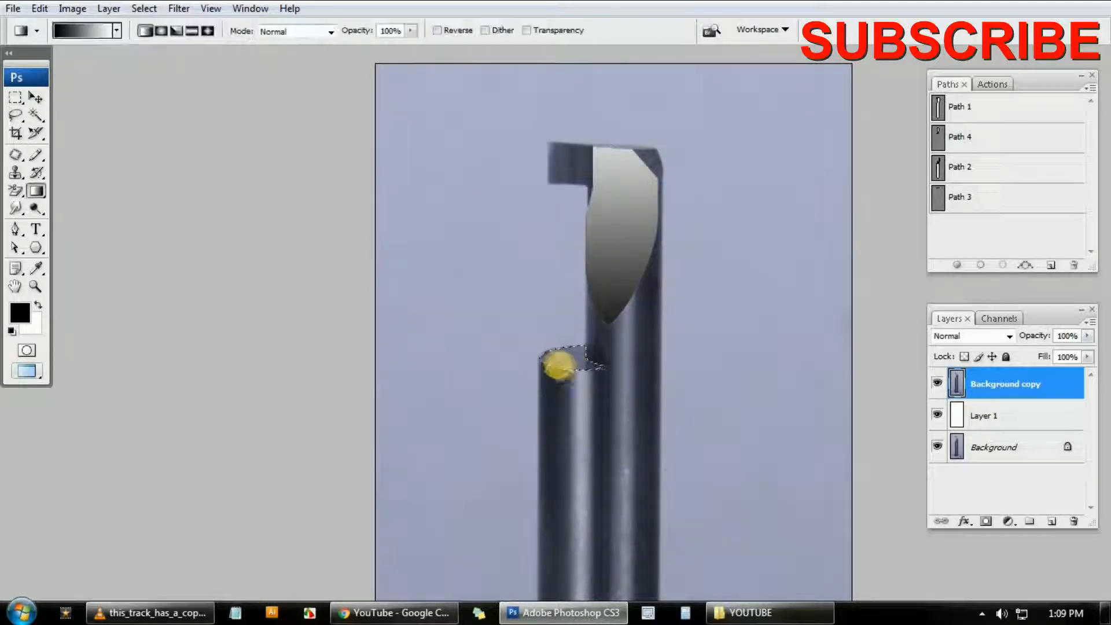
{"action": "mouse_move", "coordinate": [545, 358]}
{"action": "left_mouse_down"}
{"action": "mouse_move", "coordinate": [608, 362]}
{"action": "mouse_move", "coordinate": [540, 377]}
{"action": "left_mouse_up"}
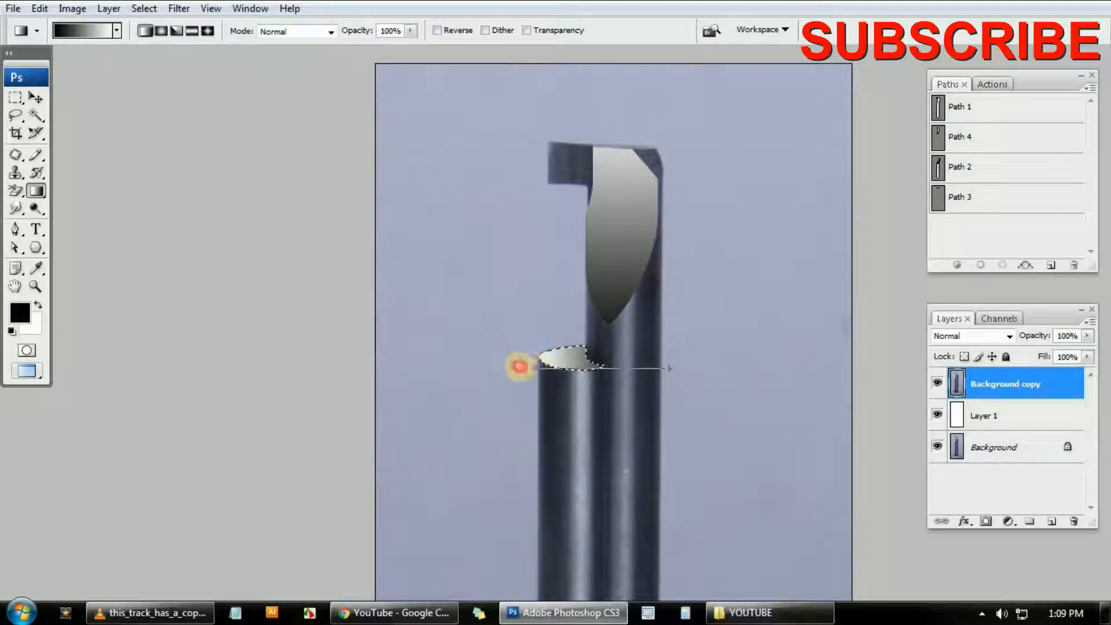
{"action": "left_click_drag", "start_coordinate": [602, 366], "coordinate": [495, 370]}
{"action": "key", "text": "ctrl+d"}
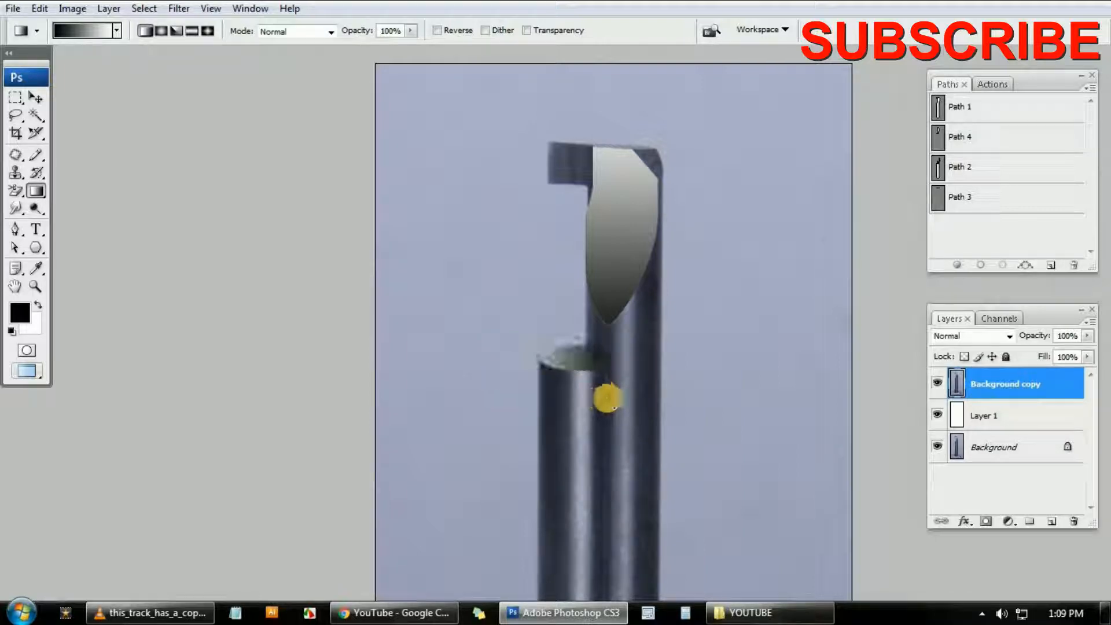
{"action": "scroll", "coordinate": [609, 397], "scroll_direction": "down", "scroll_amount": 1}
Load Path 1 as a selection, try a vertical black-to-white gradient over the whole tool, and undo it.
{"action": "left_click", "coordinate": [943, 114]}
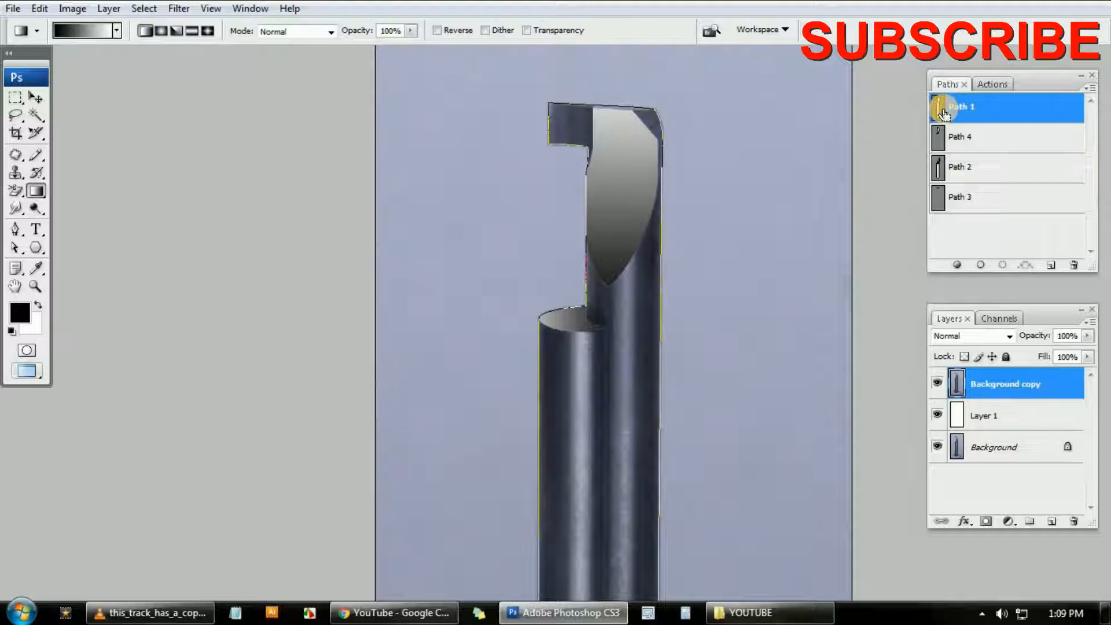
{"action": "left_click", "coordinate": [942, 114], "text": "ctrl"}
{"action": "left_click_drag", "start_coordinate": [600, 181], "coordinate": [585, 503]}
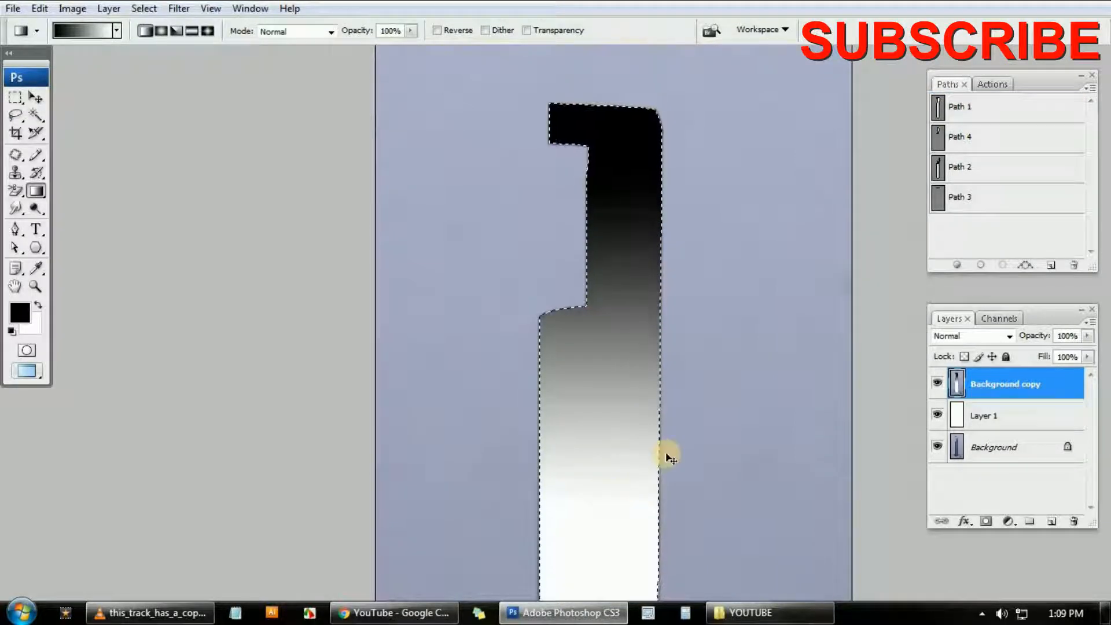
{"action": "key", "text": "ctrl+z"}
{"action": "key", "text": "ctrl+minus"}
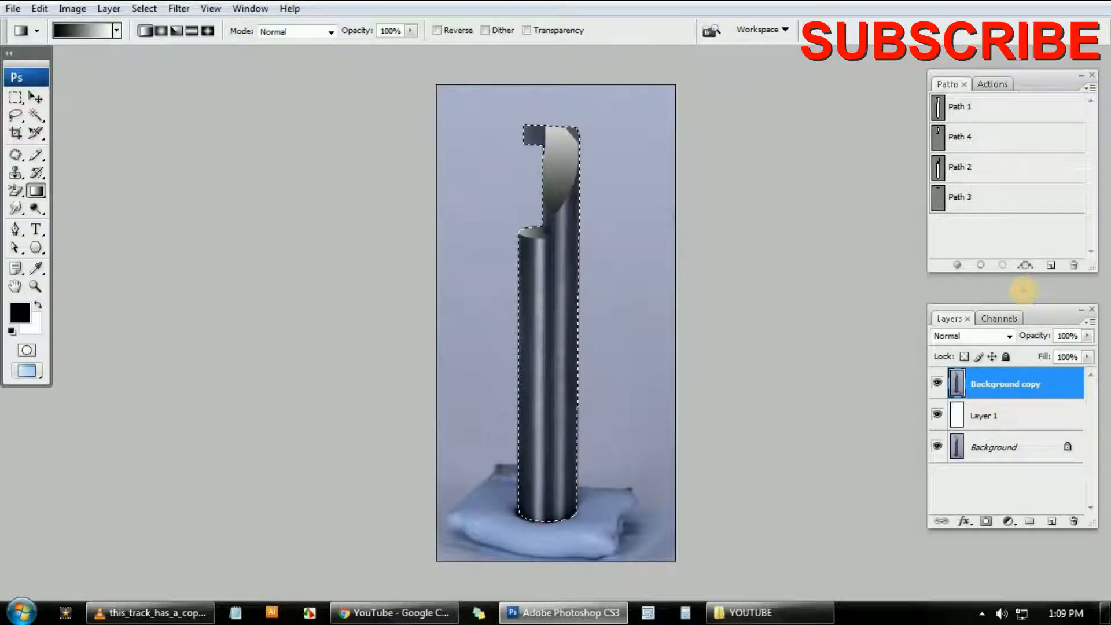
Try copying the selected tool from the Background layer, undo the copy, and toggle the Background copy layer's visibility off and on.
{"action": "left_click", "coordinate": [982, 455]}
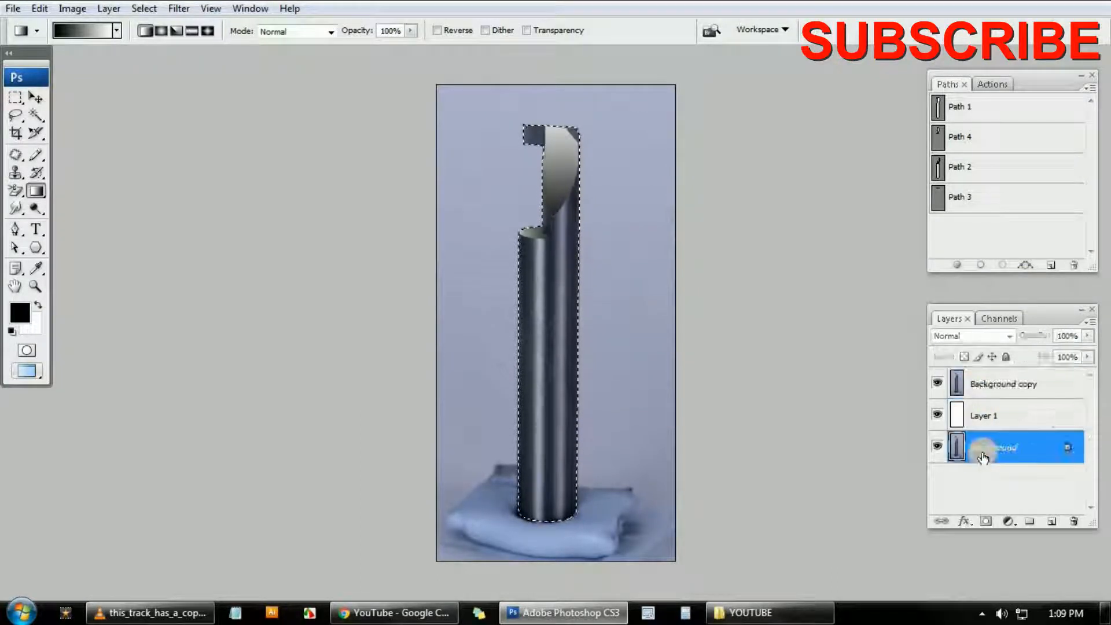
{"action": "key", "text": "ctrl+j"}
{"action": "key", "text": "ctrl+z"}
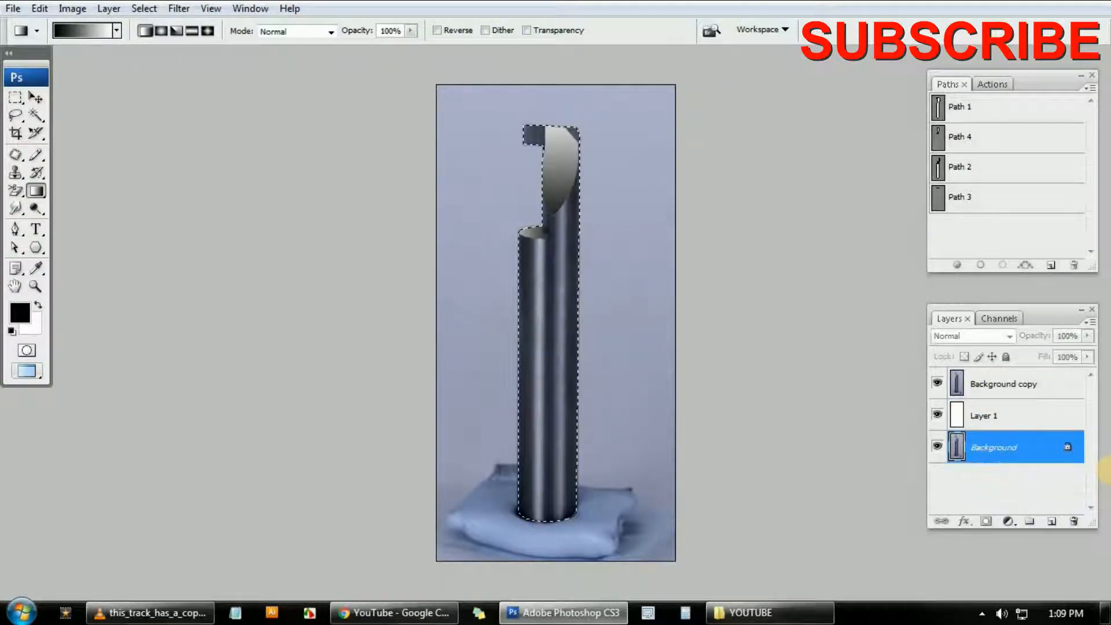
{"action": "left_click", "coordinate": [983, 385]}
{"action": "left_click", "coordinate": [938, 386]}
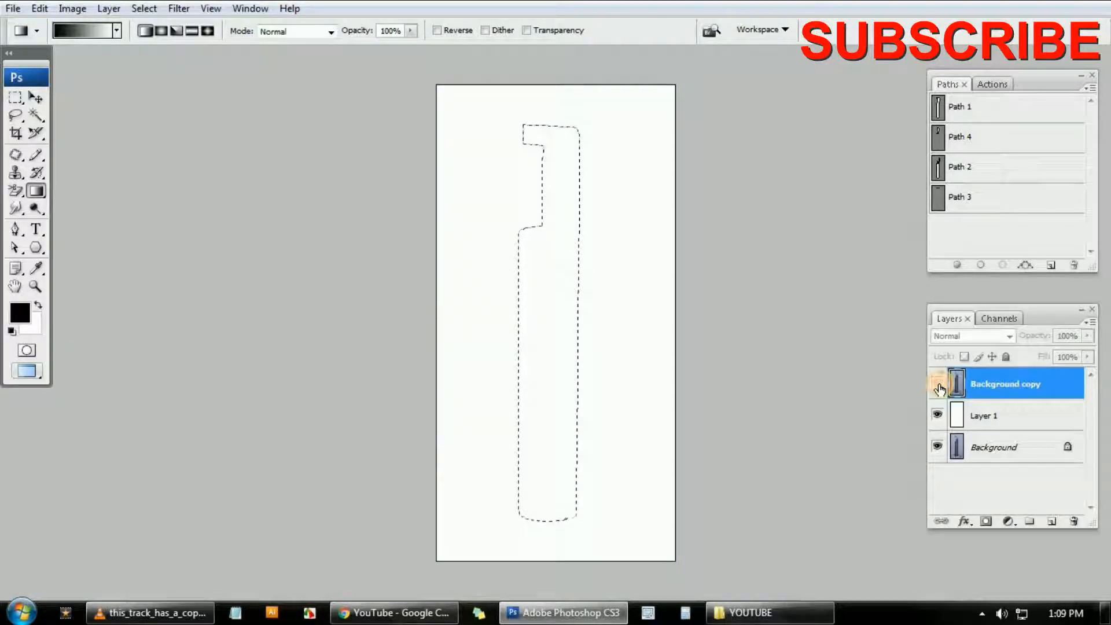
{"action": "left_click", "coordinate": [938, 387]}
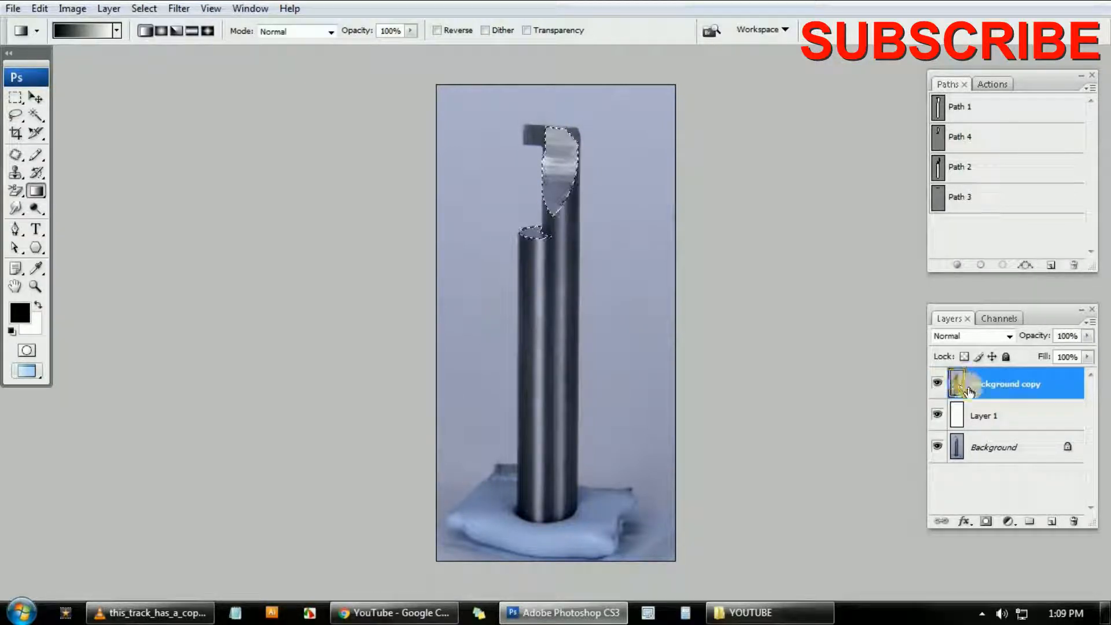
Create a new layer above Background copy and select only the blade face by loading Path 4 and subtracting the cylinder's end face.
{"action": "key", "text": "ctrl+d"}
{"action": "left_click", "coordinate": [1053, 518]}
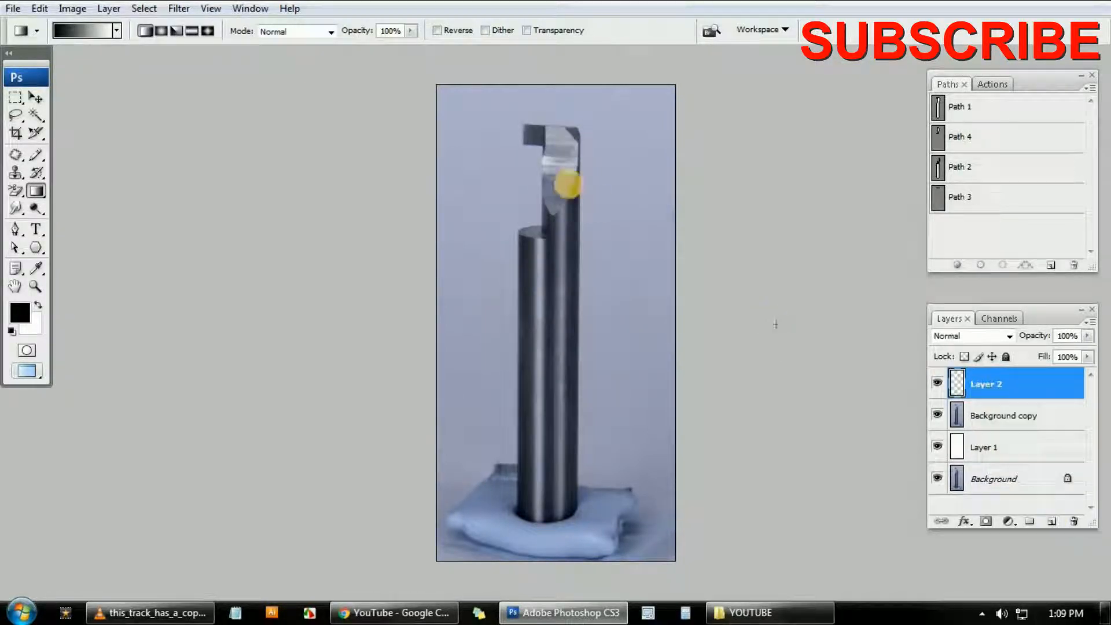
{"action": "key", "text": "ctrl+plus"}
{"action": "key", "text": "ctrl+plus"}
{"action": "key", "text": "ctrl+plus"}
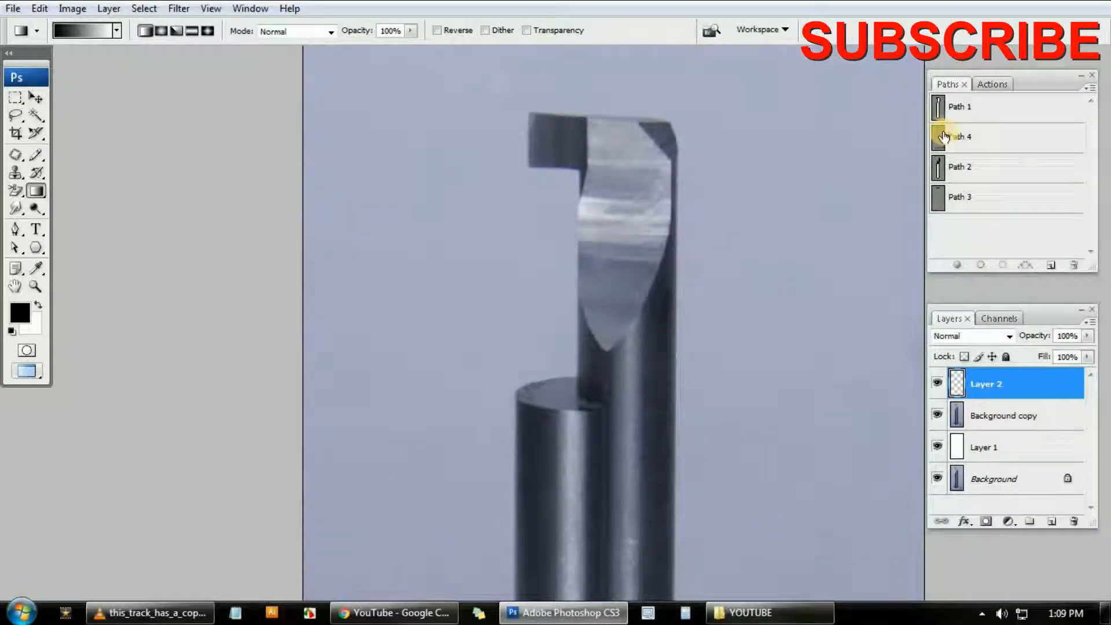
{"action": "left_click", "coordinate": [939, 137], "text": "ctrl"}
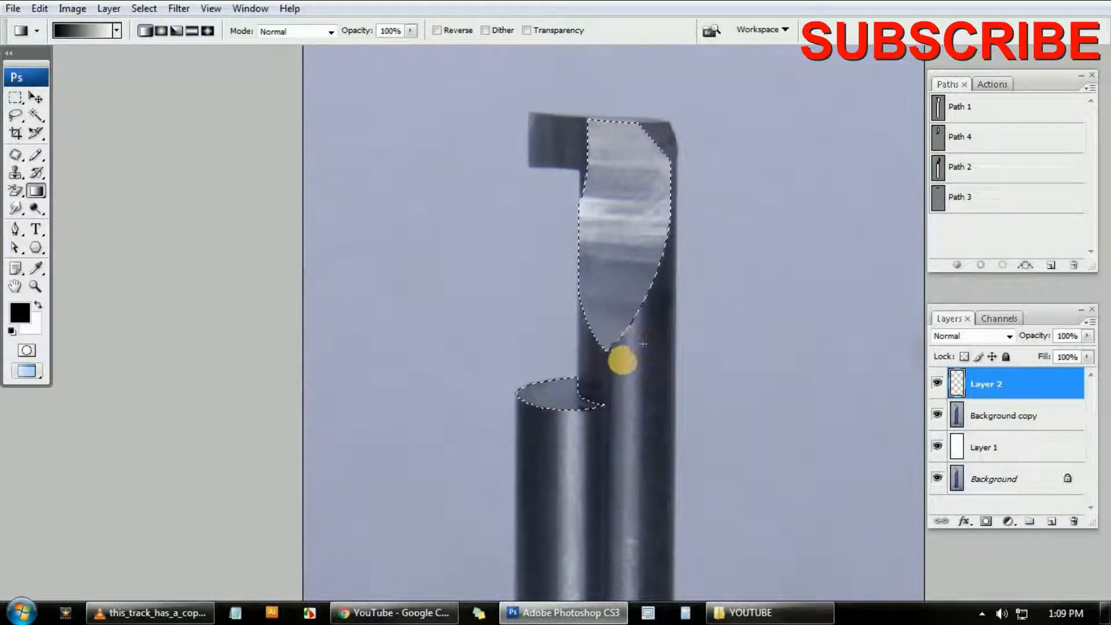
{"action": "key", "text": "l"}
{"action": "mouse_move", "coordinate": [630, 389]}
{"action": "left_mouse_down"}
{"action": "mouse_move", "coordinate": [553, 355]}
{"action": "mouse_move", "coordinate": [719, 449]}
{"action": "mouse_move", "coordinate": [680, 418]}
{"action": "left_mouse_up"}
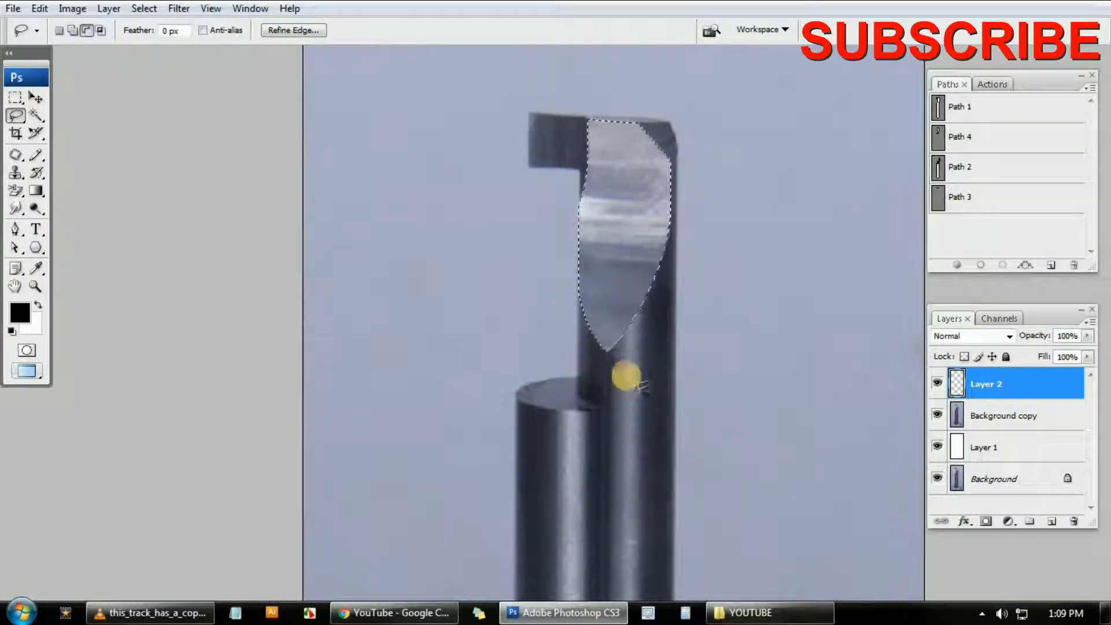
Fill the blade face on Layer 2 with a linear black-to-white gradient running from its dark lower tip to a light top.
{"action": "key", "text": "g"}
{"action": "mouse_move", "coordinate": [605, 109]}
{"action": "left_mouse_down"}
{"action": "mouse_move", "coordinate": [613, 397]}
{"action": "mouse_move", "coordinate": [602, 366]}
{"action": "mouse_move", "coordinate": [632, 168]}
{"action": "left_mouse_up"}
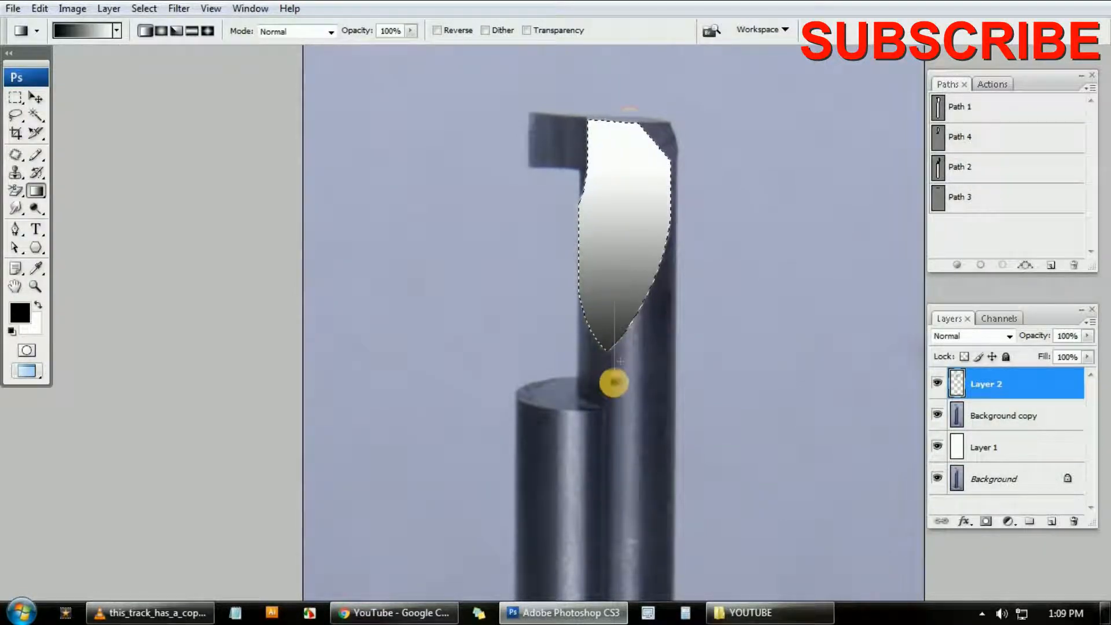
{"action": "left_click_drag", "start_coordinate": [613, 382], "coordinate": [629, 70]}
{"action": "key", "text": "ctrl+minus"}
{"action": "key", "text": "ctrl+minus"}
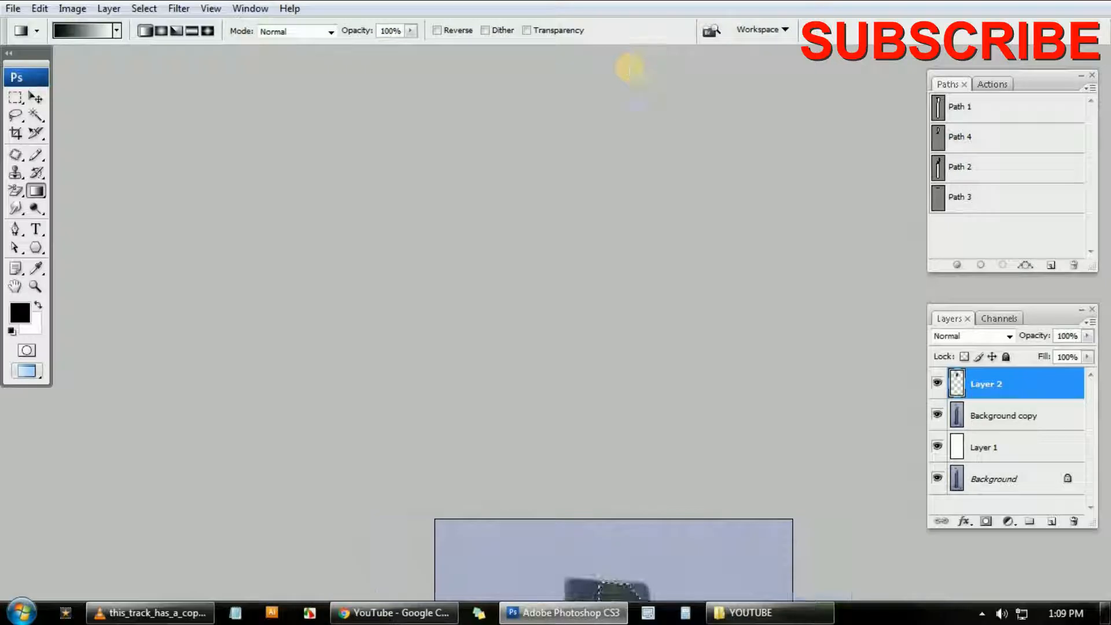
{"action": "left_click_drag", "start_coordinate": [568, 475], "coordinate": [580, 279]}
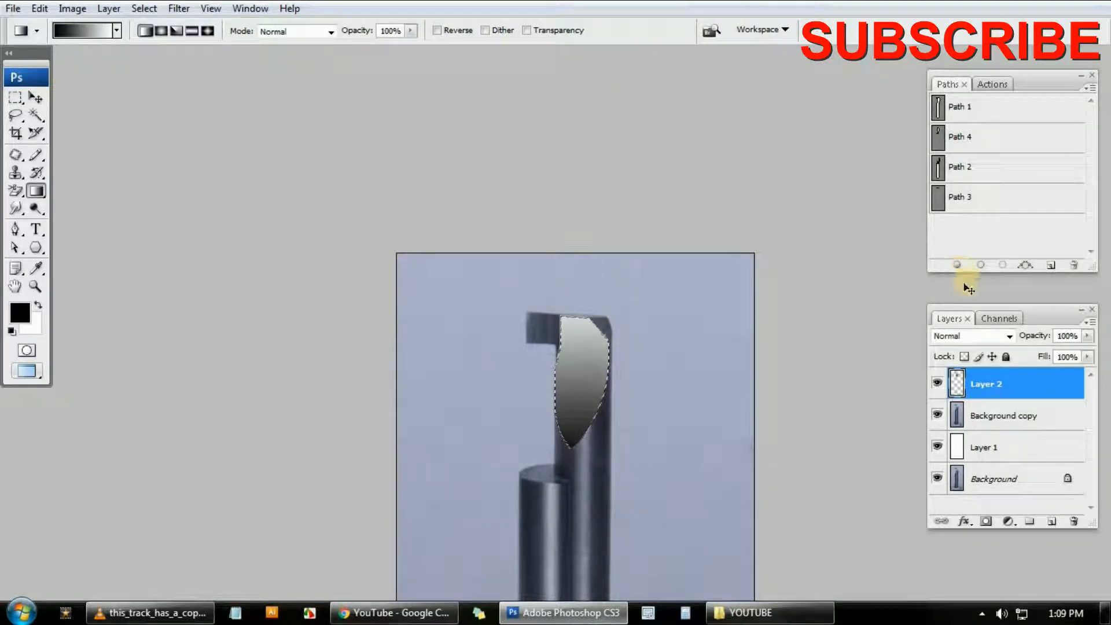
Reload Path 4 as a selection and subtract the blade face so only the short cylinder's end face stays selected.
{"action": "left_click", "coordinate": [940, 138], "text": "ctrl"}
{"action": "scroll", "coordinate": [583, 371], "scroll_direction": "down", "scroll_amount": 3}
{"action": "key", "text": "l"}
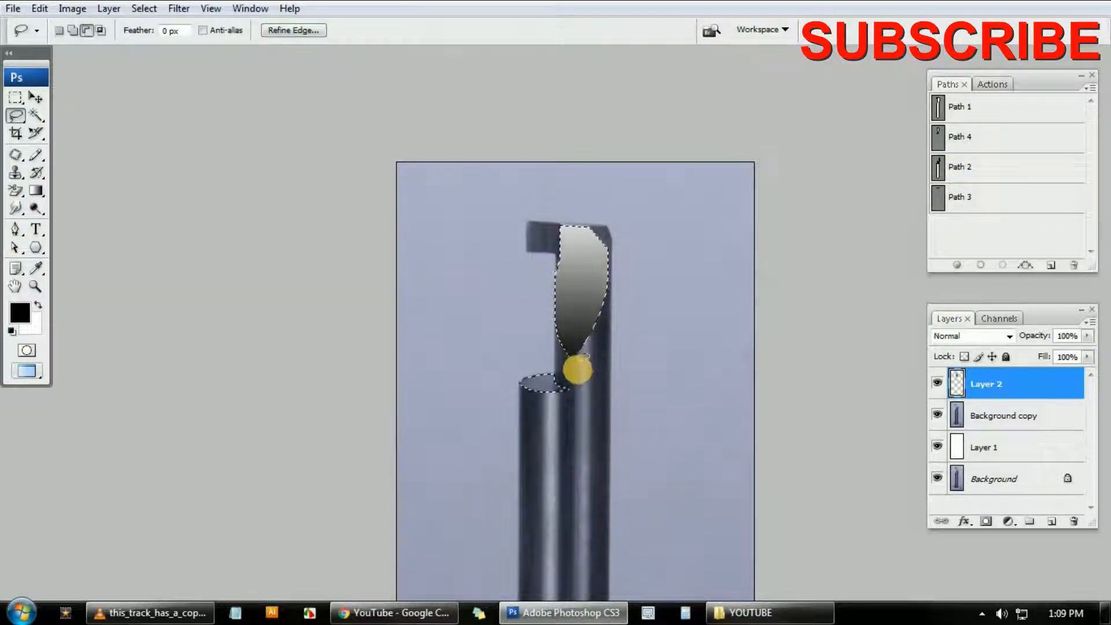
{"action": "mouse_move", "coordinate": [577, 369]}
{"action": "left_mouse_down"}
{"action": "mouse_move", "coordinate": [620, 193]}
{"action": "mouse_move", "coordinate": [637, 371]}
{"action": "left_mouse_up"}
{"action": "scroll", "coordinate": [633, 364], "scroll_direction": "down", "scroll_amount": 3}
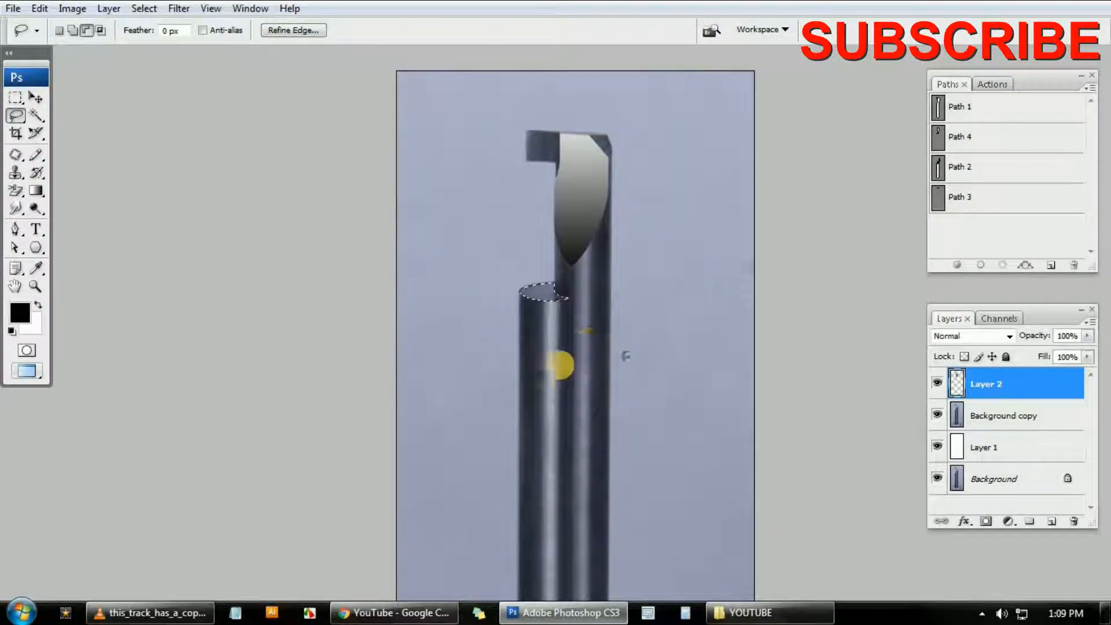
Fill the cylinder's end face on Layer 2 with a horizontal gradient, light on its left and dark on its right, and deselect.
{"action": "key", "text": "g"}
{"action": "mouse_move", "coordinate": [510, 287]}
{"action": "left_mouse_down"}
{"action": "mouse_move", "coordinate": [586, 291]}
{"action": "mouse_move", "coordinate": [524, 296]}
{"action": "left_mouse_up"}
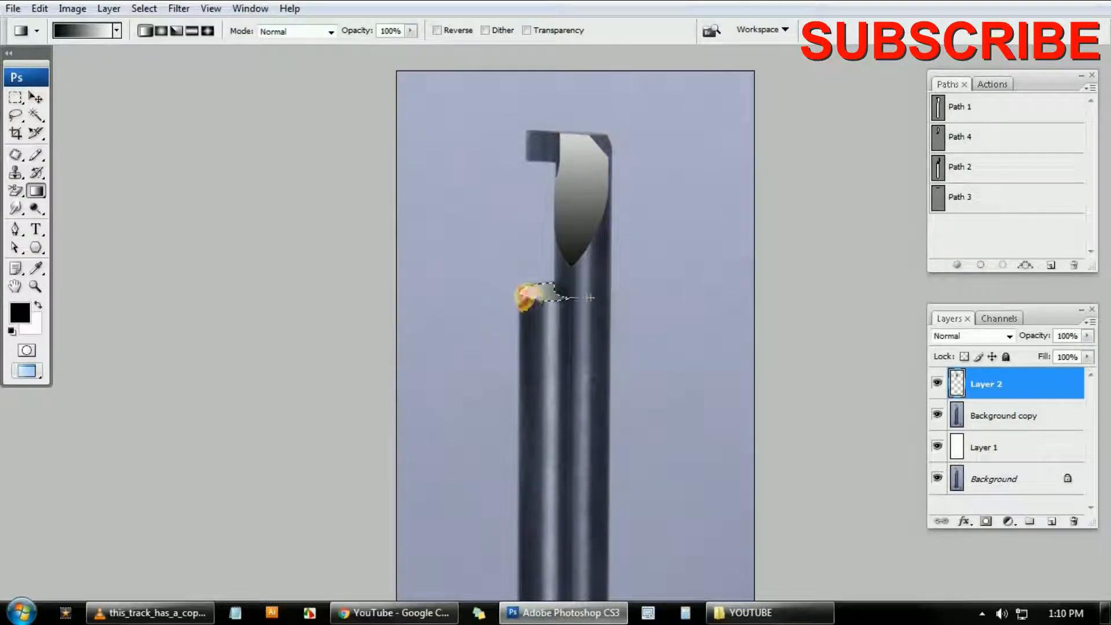
{"action": "key", "text": "ctrl+d"}
{"action": "scroll", "coordinate": [555, 302], "scroll_direction": "down", "scroll_amount": 2}
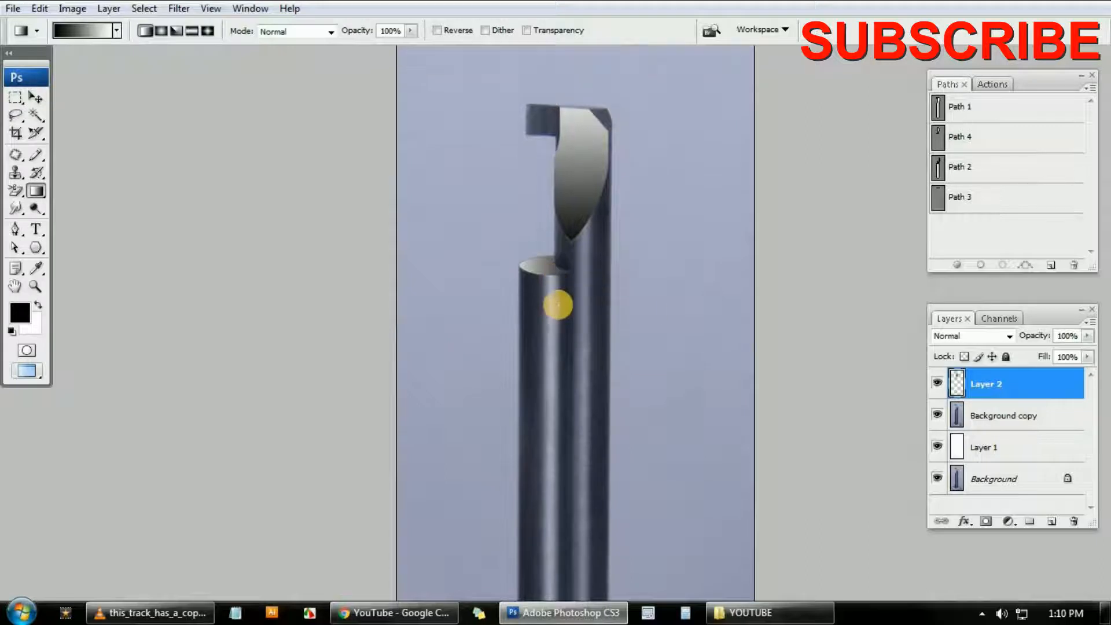
Load Path 1 as a selection outlining the entire cutting tool.
{"action": "left_click", "coordinate": [943, 115], "text": "ctrl"}
{"action": "scroll", "coordinate": [858, 224], "scroll_direction": "down", "scroll_amount": 4}
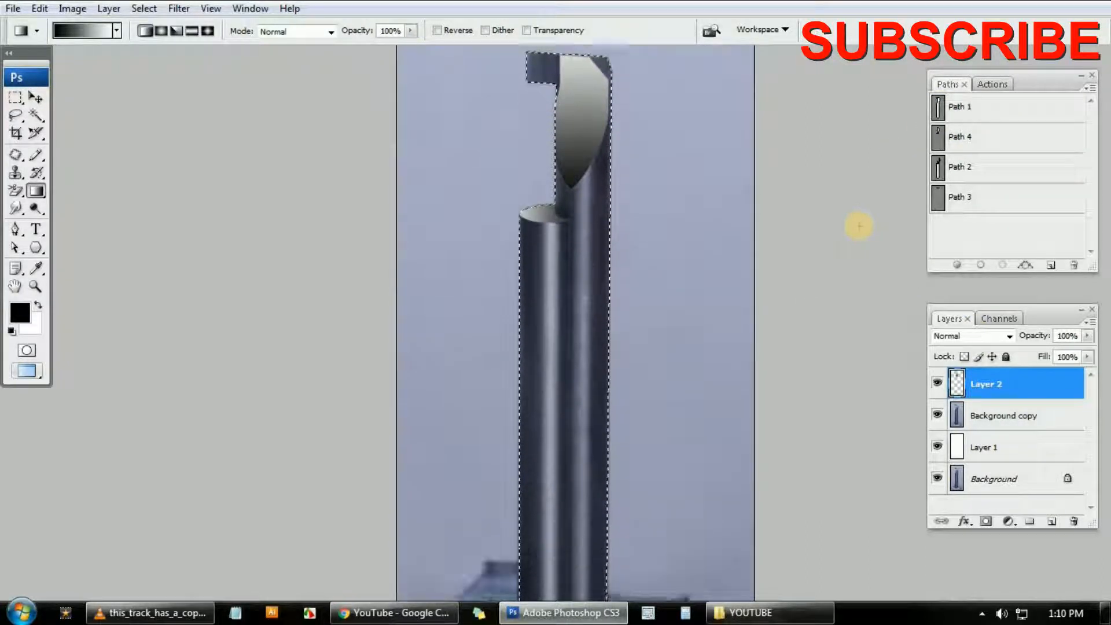
{"action": "key", "text": "ctrl+minus"}
{"action": "key", "text": "ctrl+minus"}
{"action": "scroll", "coordinate": [699, 226], "scroll_direction": "up", "scroll_amount": 3}
{"action": "left_click_drag", "start_coordinate": [618, 205], "coordinate": [491, 518]}
{"action": "left_click_drag", "start_coordinate": [771, 334], "coordinate": [821, 459]}
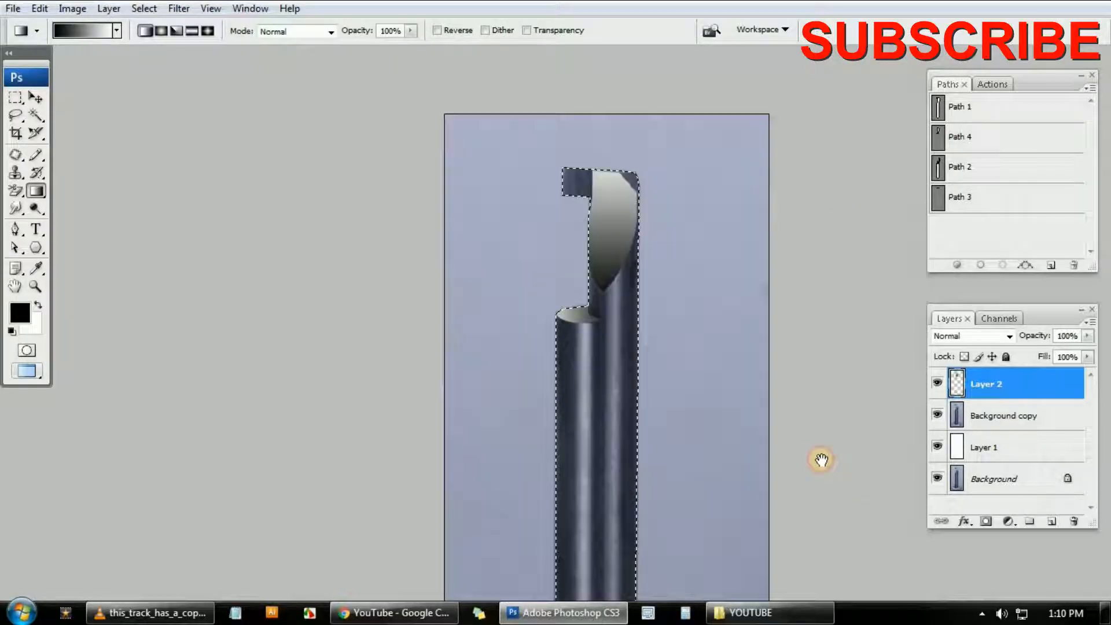
Load Path 2 as the selection so only the two long cylindrical shafts are selected, without the blade face or end face.
{"action": "left_click", "coordinate": [944, 164]}
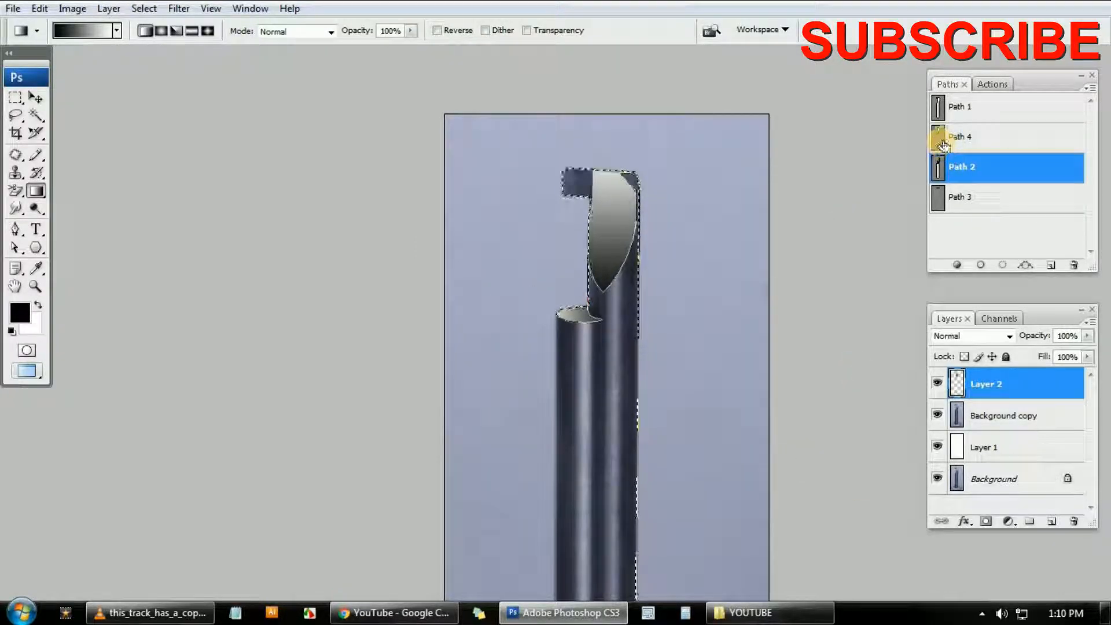
{"action": "left_click", "coordinate": [939, 168], "text": "ctrl"}
{"action": "scroll", "coordinate": [723, 350], "scroll_direction": "down", "scroll_amount": 4}
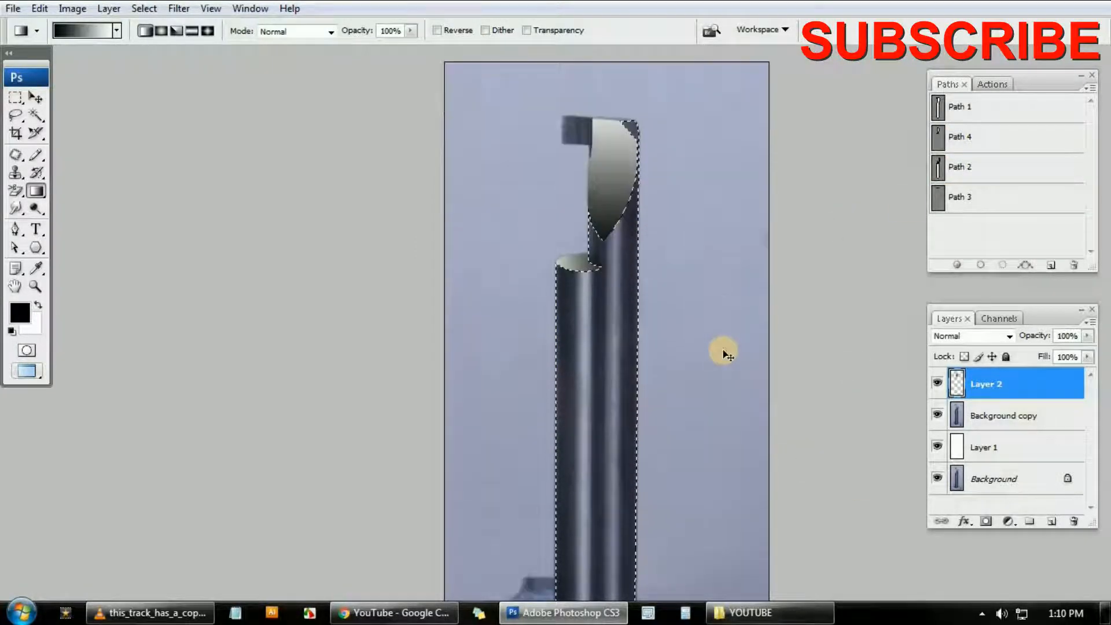
{"action": "key", "text": "ctrl+minus"}
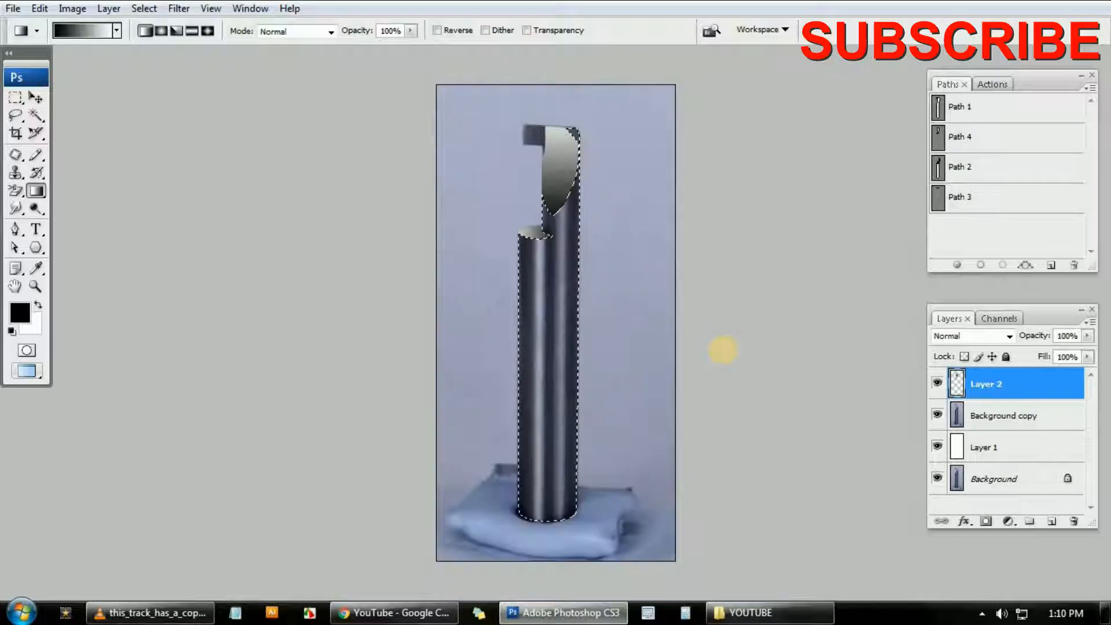
Choose the black-white-black preset as the active gradient.
{"action": "left_click", "coordinate": [100, 30]}
{"action": "left_click", "coordinate": [505, 177]}
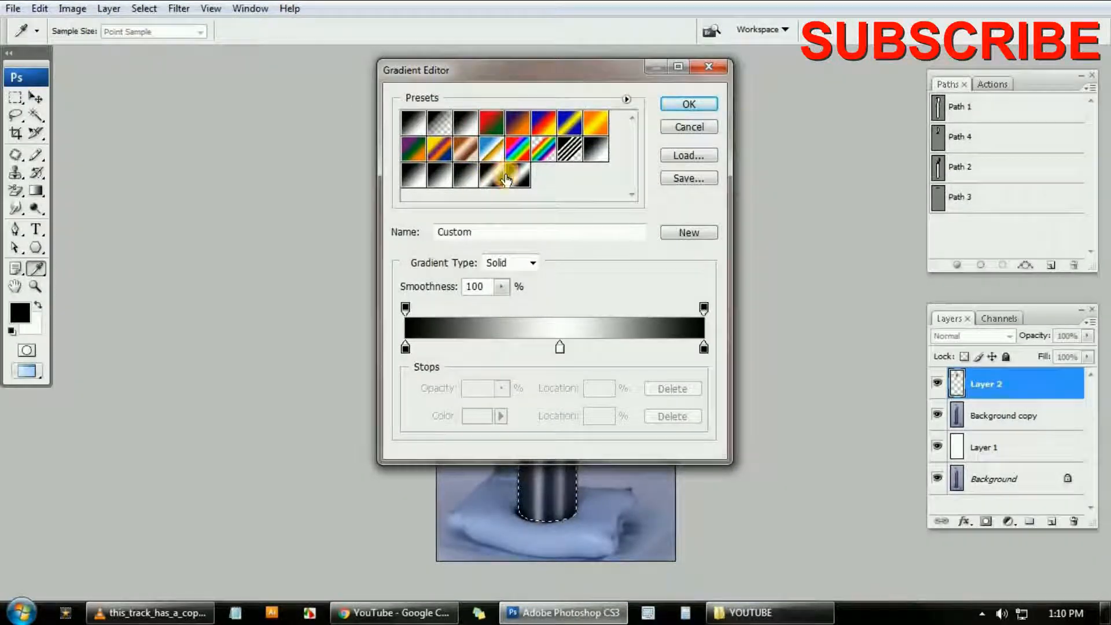
{"action": "left_click", "coordinate": [690, 103]}
Try the black-white-black gradient across the selected shafts on Layer 2 from several start and end points.
{"action": "scroll", "coordinate": [578, 364], "scroll_direction": "down", "scroll_amount": 1}
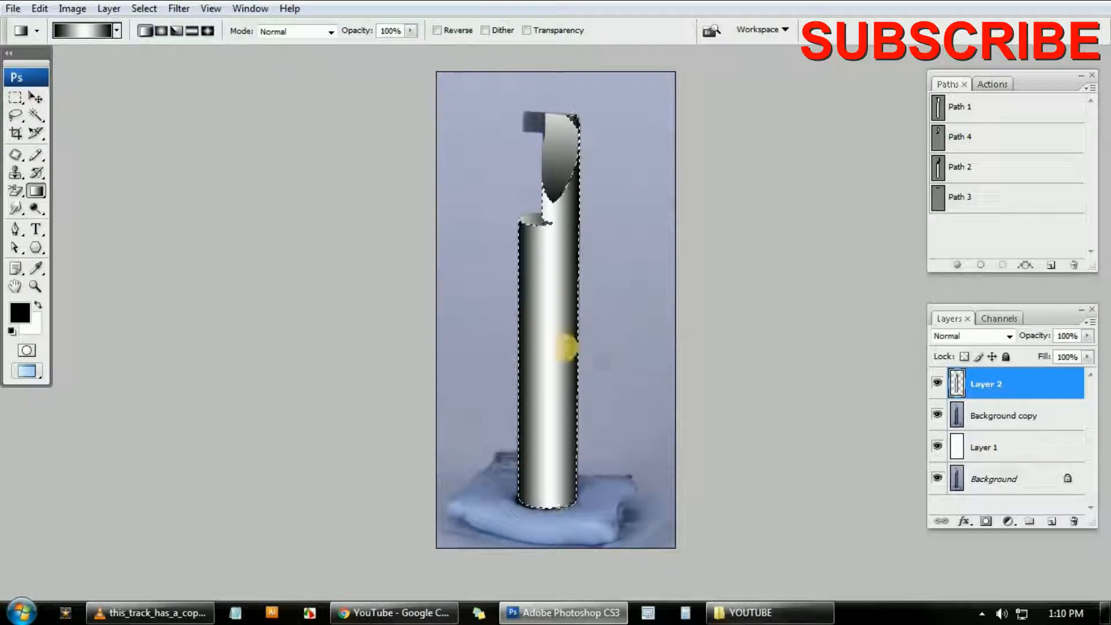
{"action": "mouse_move", "coordinate": [585, 336]}
{"action": "left_mouse_down"}
{"action": "mouse_move", "coordinate": [565, 335]}
{"action": "mouse_move", "coordinate": [563, 350]}
{"action": "left_mouse_up"}
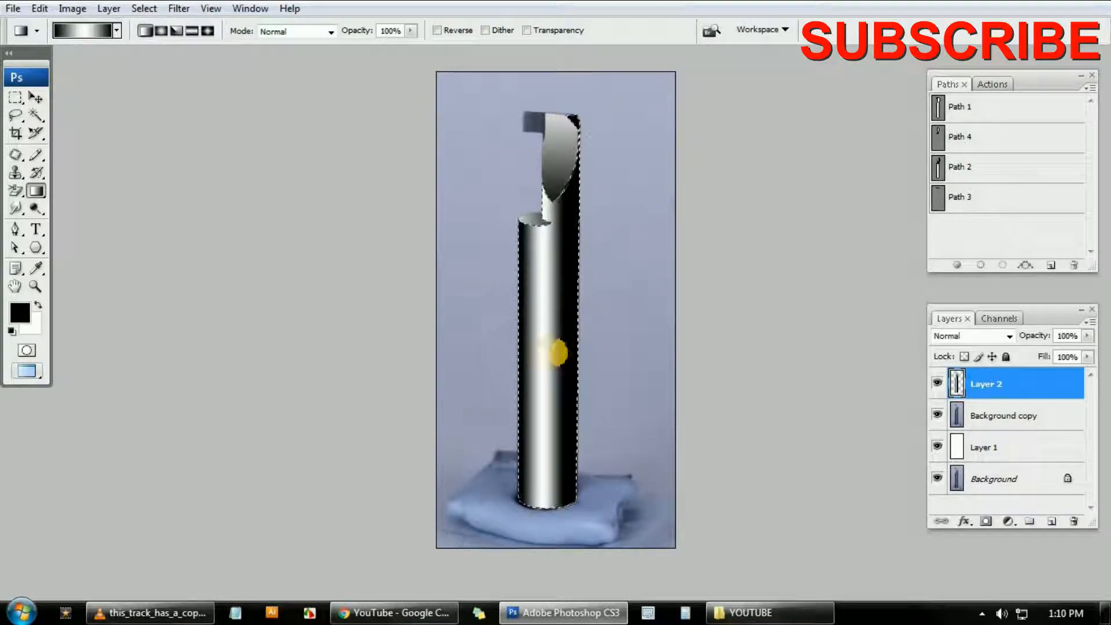
{"action": "mouse_move", "coordinate": [492, 352]}
{"action": "left_mouse_down"}
{"action": "mouse_move", "coordinate": [575, 357]}
{"action": "mouse_move", "coordinate": [535, 371]}
{"action": "mouse_move", "coordinate": [554, 370]}
{"action": "left_mouse_up"}
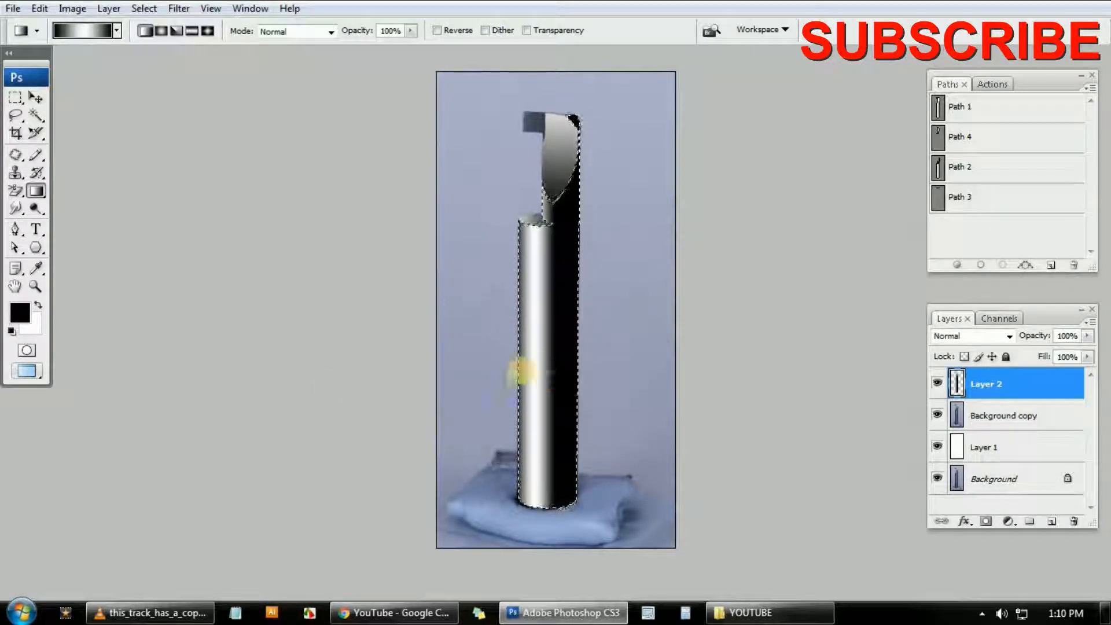
Edit the gradient by moving both outer black stops inward, bringing the end stop to 67%.
{"action": "key", "text": "i"}
{"action": "left_click", "coordinate": [89, 33]}
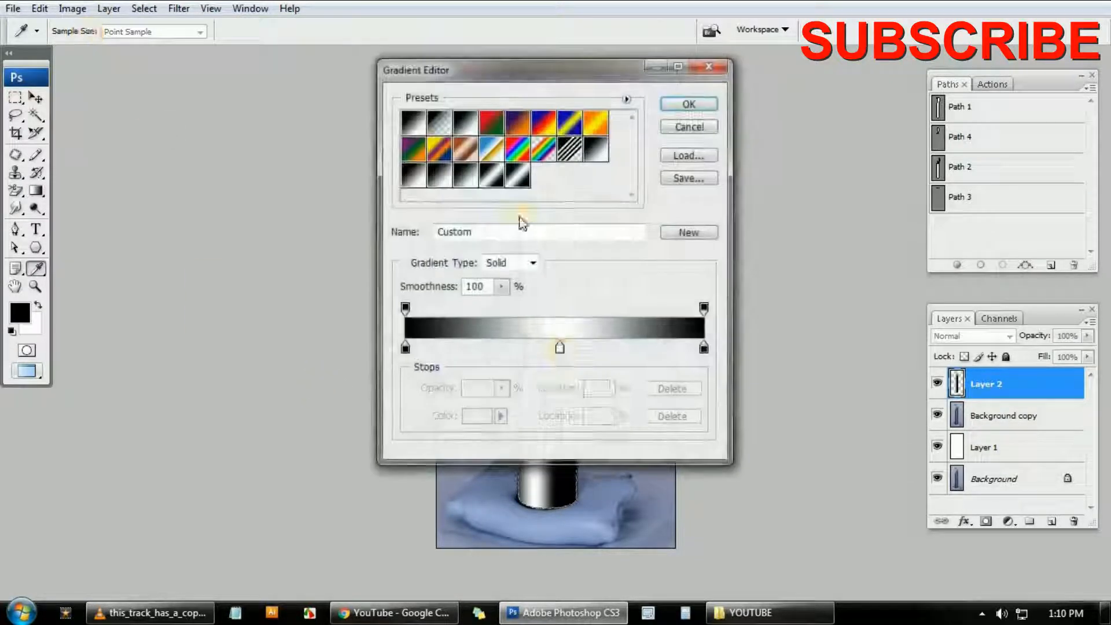
{"action": "left_click_drag", "start_coordinate": [407, 348], "coordinate": [466, 349]}
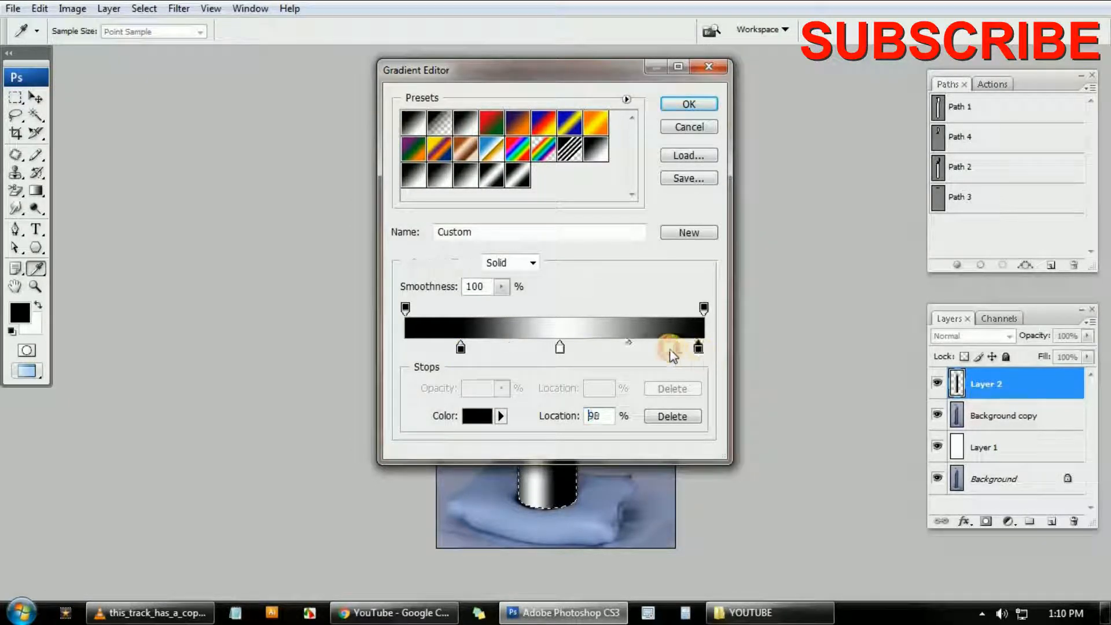
{"action": "left_click_drag", "start_coordinate": [669, 350], "coordinate": [622, 354]}
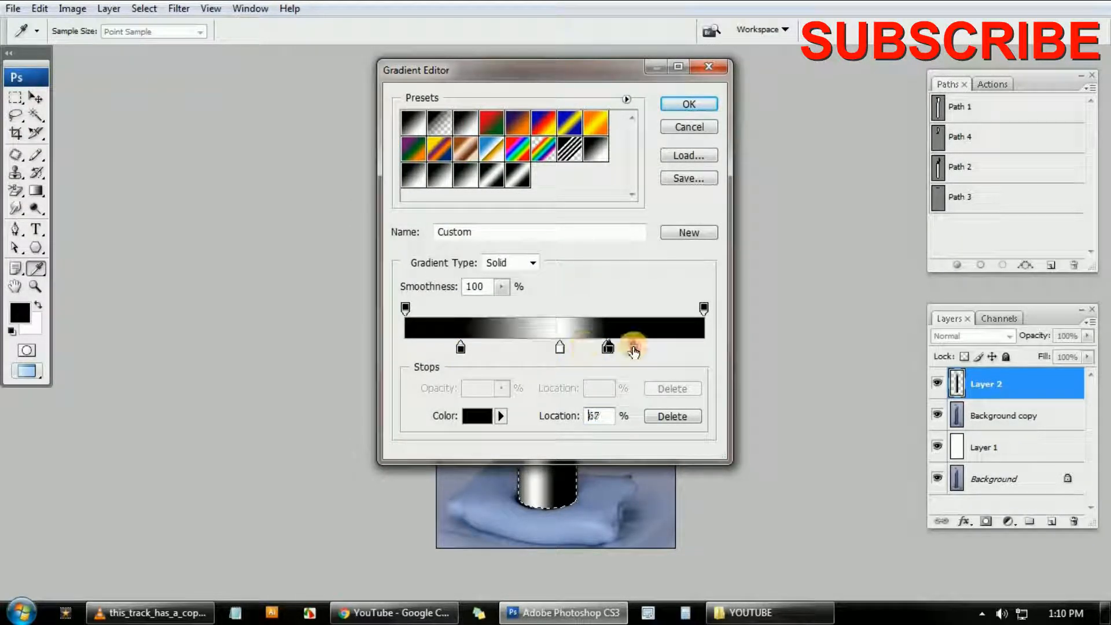
Add a white color stop at 84% to the gradient.
{"action": "left_click", "coordinate": [656, 350]}
{"action": "left_click_drag", "start_coordinate": [548, 349], "coordinate": [670, 371]}
{"action": "left_click", "coordinate": [656, 348]}
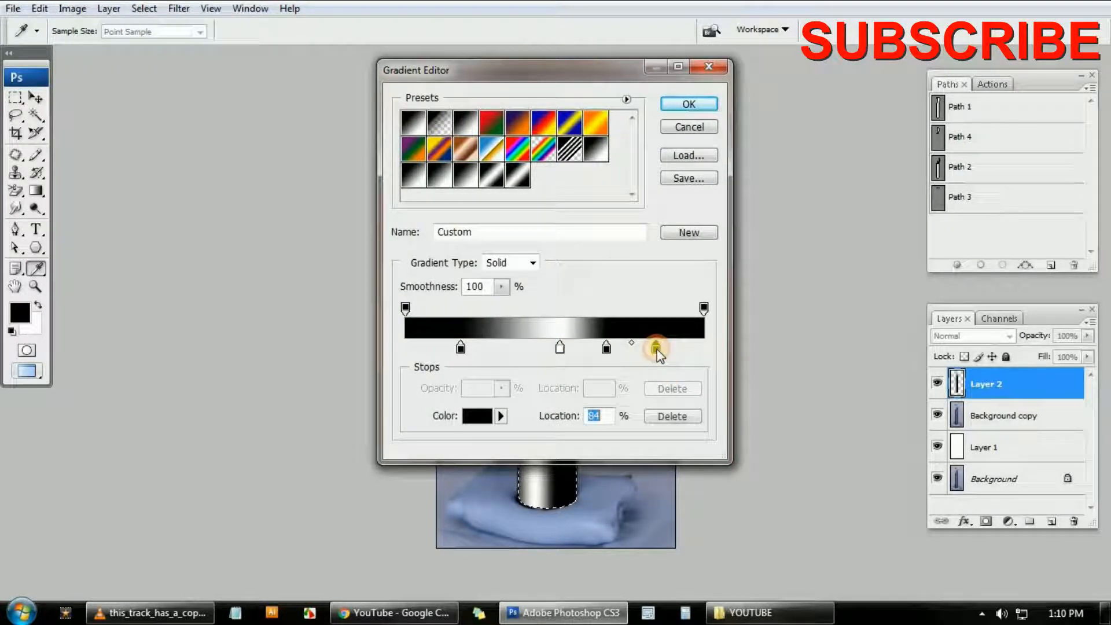
{"action": "left_click", "coordinate": [501, 416]}
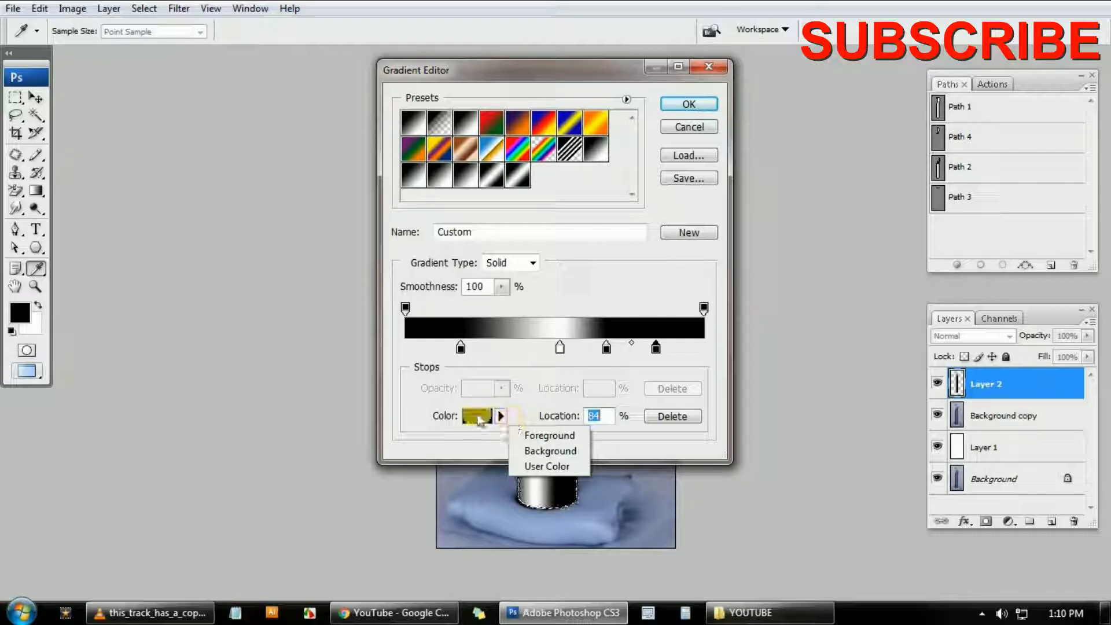
{"action": "left_click", "coordinate": [478, 417]}
{"action": "left_click_drag", "start_coordinate": [180, 250], "coordinate": [12, 150]}
{"action": "key", "text": "Return"}
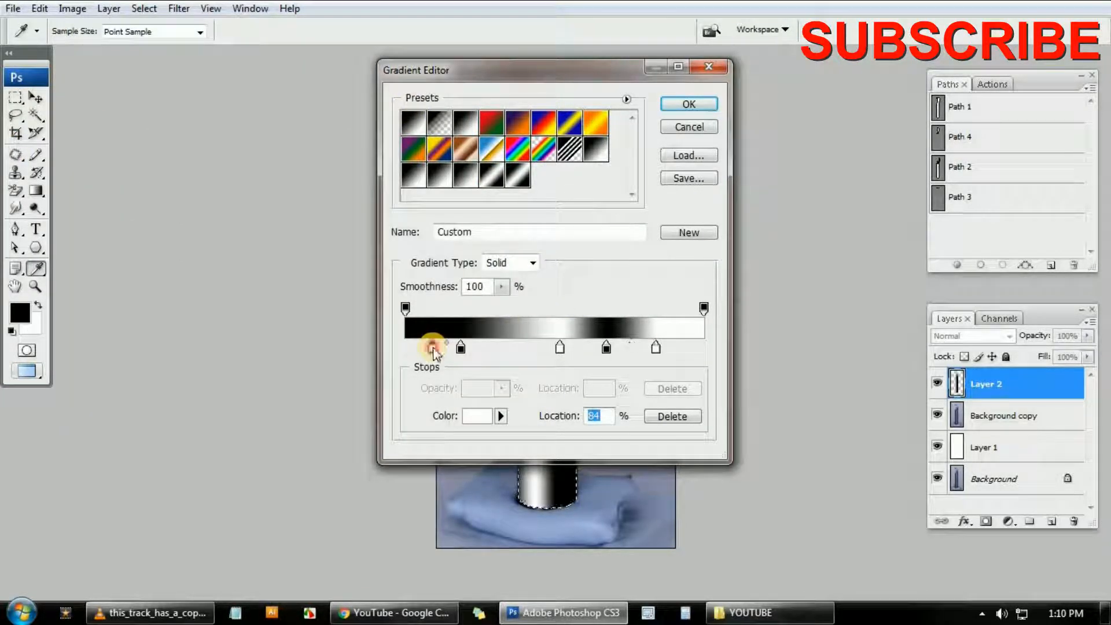
Discard the stray stop near the gradient's start and add a black color stop at 98%.
{"action": "left_click", "coordinate": [432, 347]}
{"action": "left_click_drag", "start_coordinate": [432, 347], "coordinate": [431, 386]}
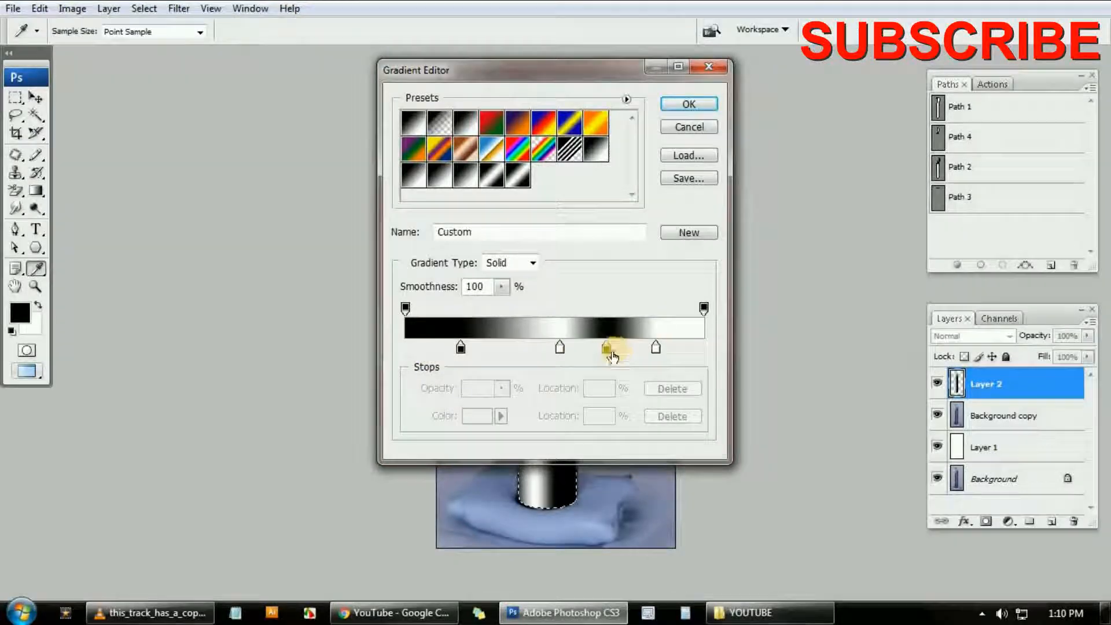
{"action": "left_click_drag", "start_coordinate": [450, 350], "coordinate": [697, 350]}
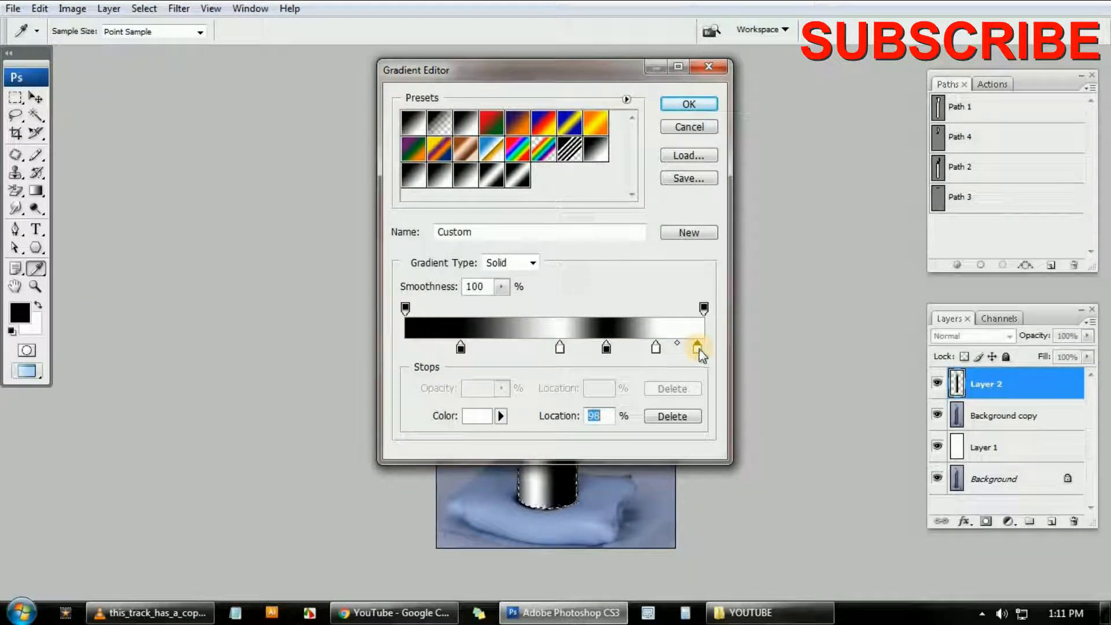
{"action": "double_click", "coordinate": [697, 348]}
{"action": "left_click_drag", "start_coordinate": [126, 260], "coordinate": [3, 479]}
{"action": "key", "text": "Return"}
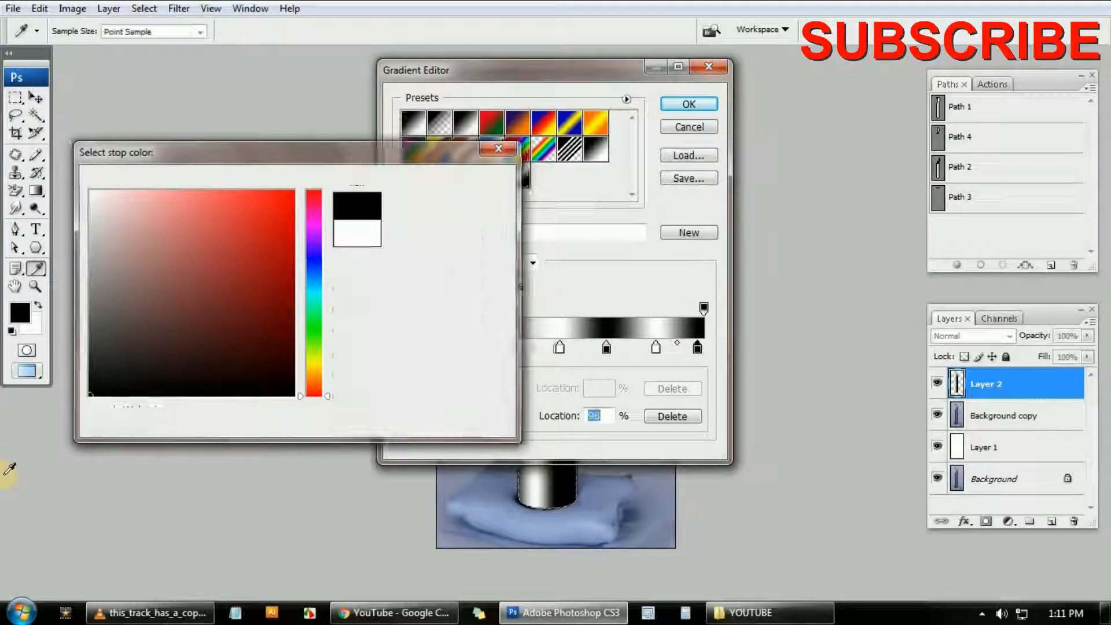
Move the first black stop to 11%, shift the white stops and middle black stop for evenly spaced bands, and apply the gradient.
{"action": "left_click_drag", "start_coordinate": [463, 348], "coordinate": [440, 349]}
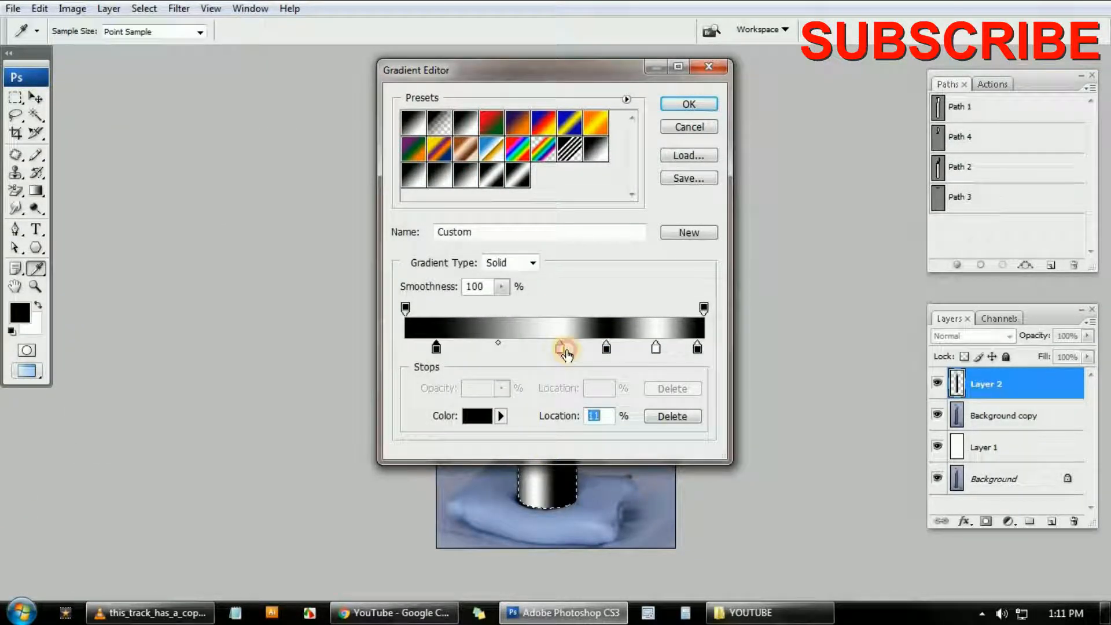
{"action": "left_click_drag", "start_coordinate": [542, 350], "coordinate": [506, 348]}
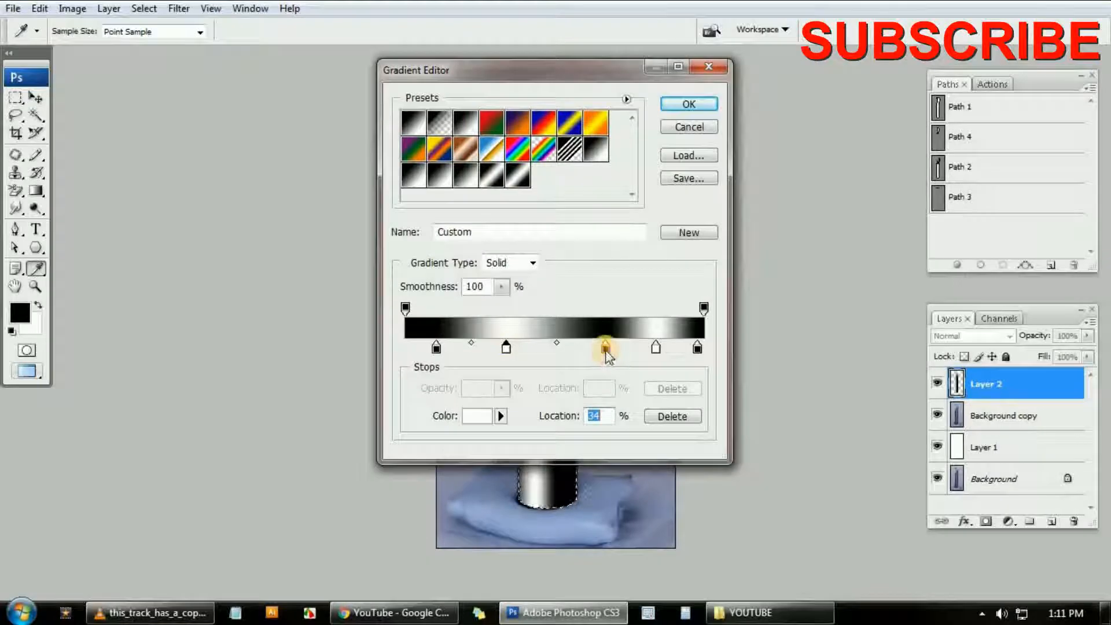
{"action": "left_click_drag", "start_coordinate": [607, 354], "coordinate": [560, 358]}
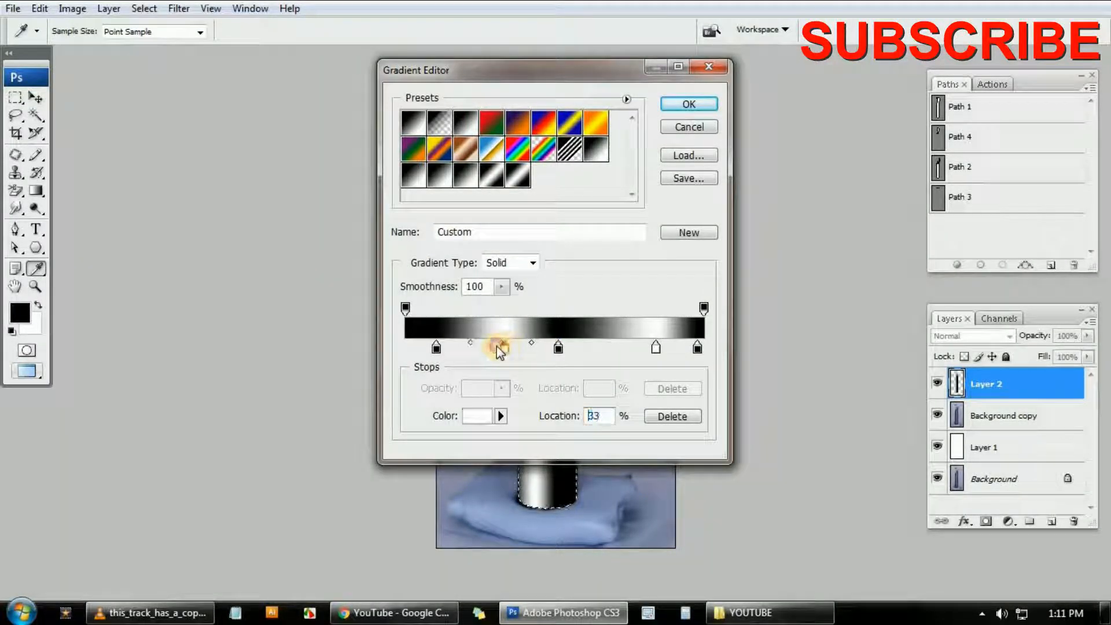
{"action": "left_click_drag", "start_coordinate": [560, 347], "coordinate": [636, 346]}
{"action": "key", "text": "Return"}
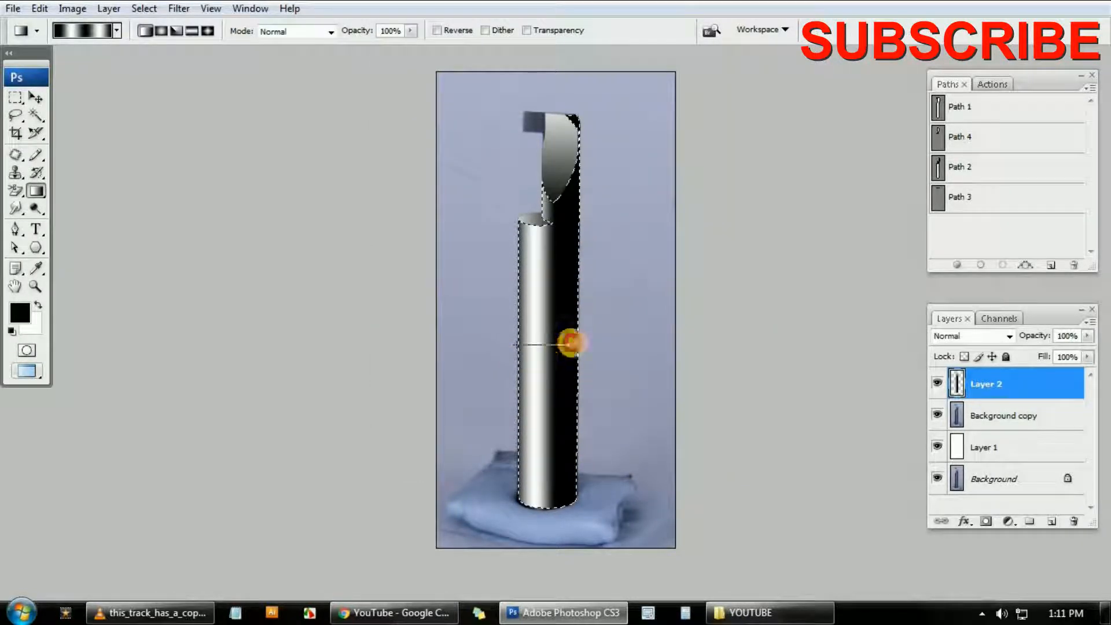
Try the two-highlight, black-edged gradient horizontally across the selected shafts on Layer 2 with different spans.
{"action": "left_click_drag", "start_coordinate": [575, 342], "coordinate": [577, 343]}
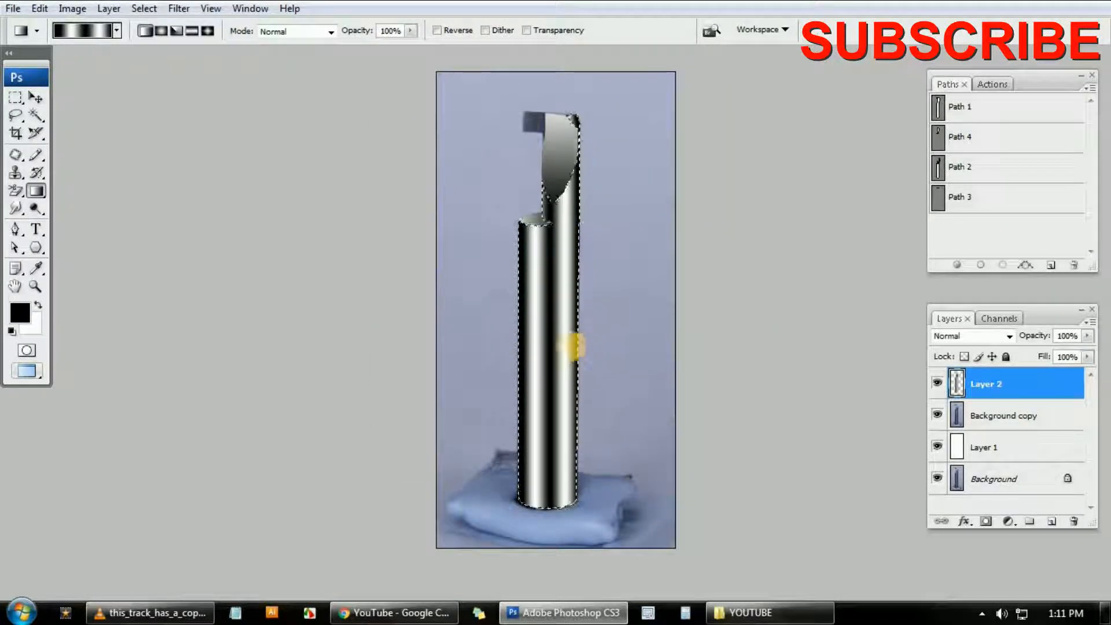
{"action": "left_click_drag", "start_coordinate": [508, 347], "coordinate": [588, 345]}
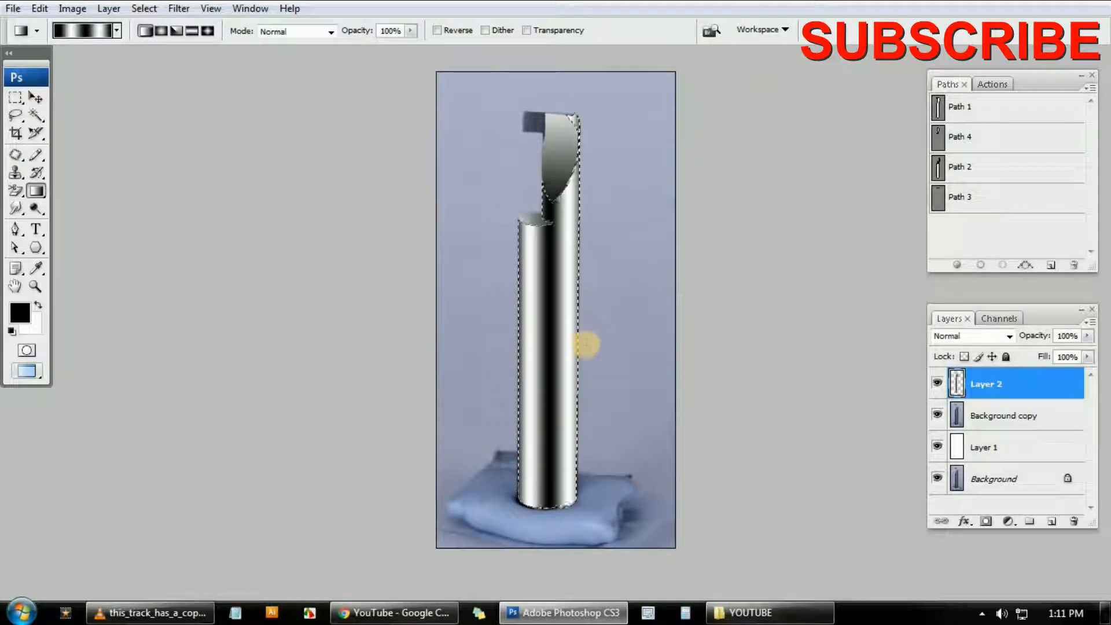
{"action": "left_click_drag", "start_coordinate": [502, 365], "coordinate": [575, 360]}
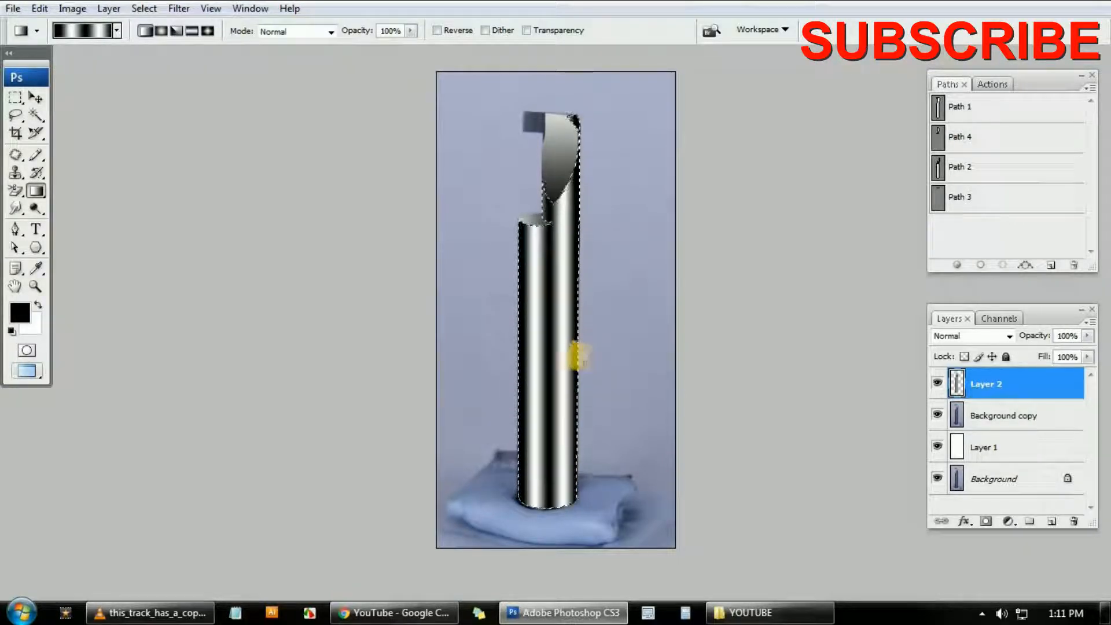
Remove the outermost black stops from the gradient, leaving a white-black-white blend.
{"action": "left_click", "coordinate": [75, 32]}
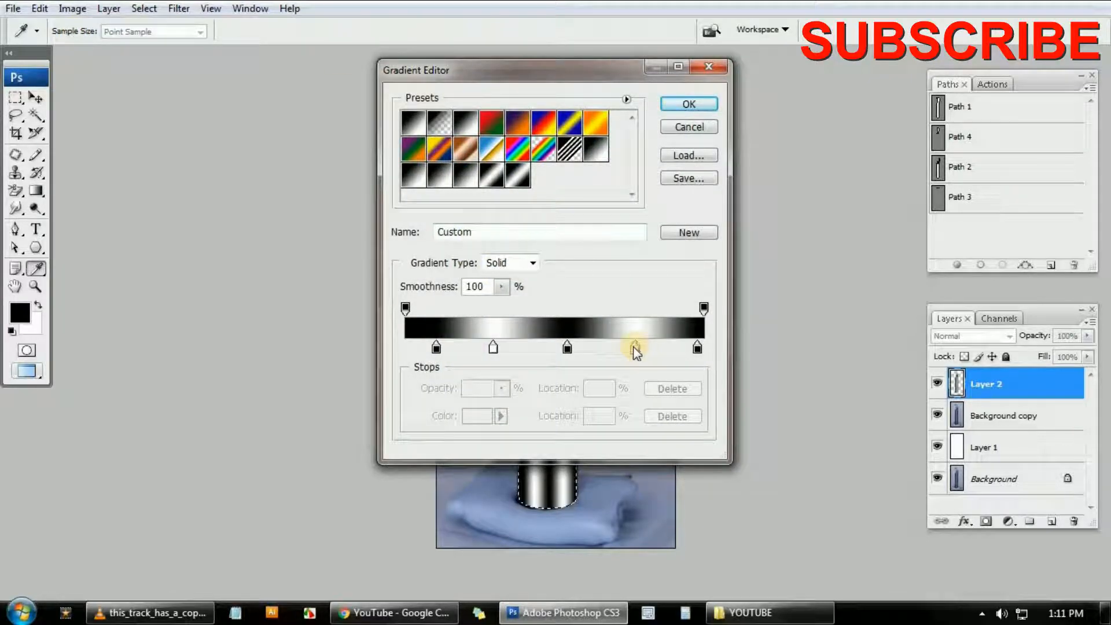
{"action": "left_click_drag", "start_coordinate": [697, 347], "coordinate": [577, 360]}
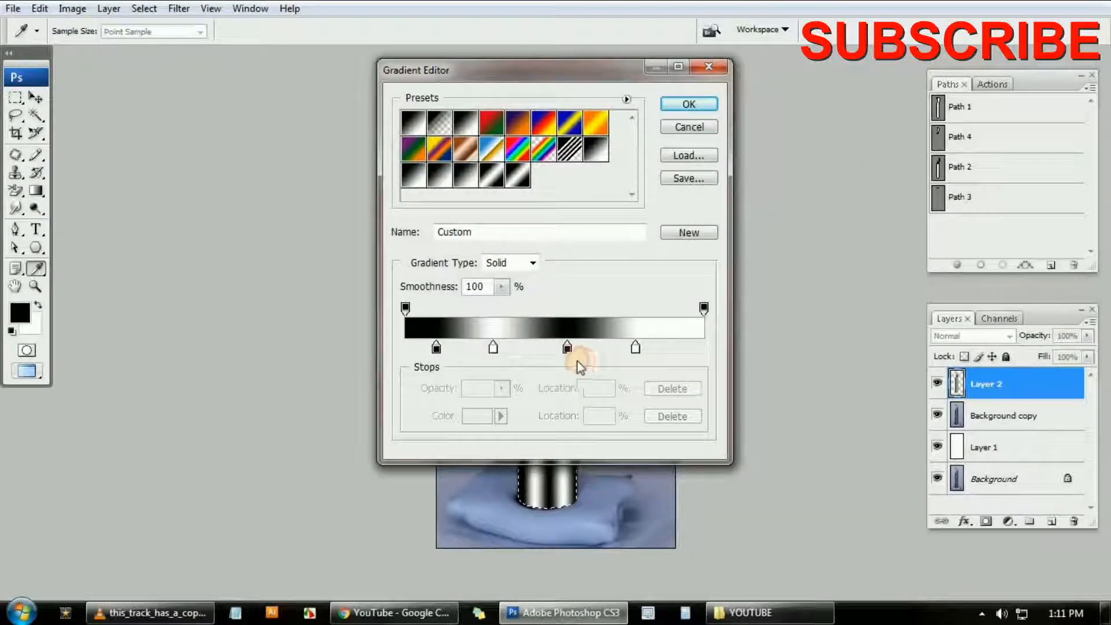
{"action": "left_click_drag", "start_coordinate": [436, 347], "coordinate": [453, 442]}
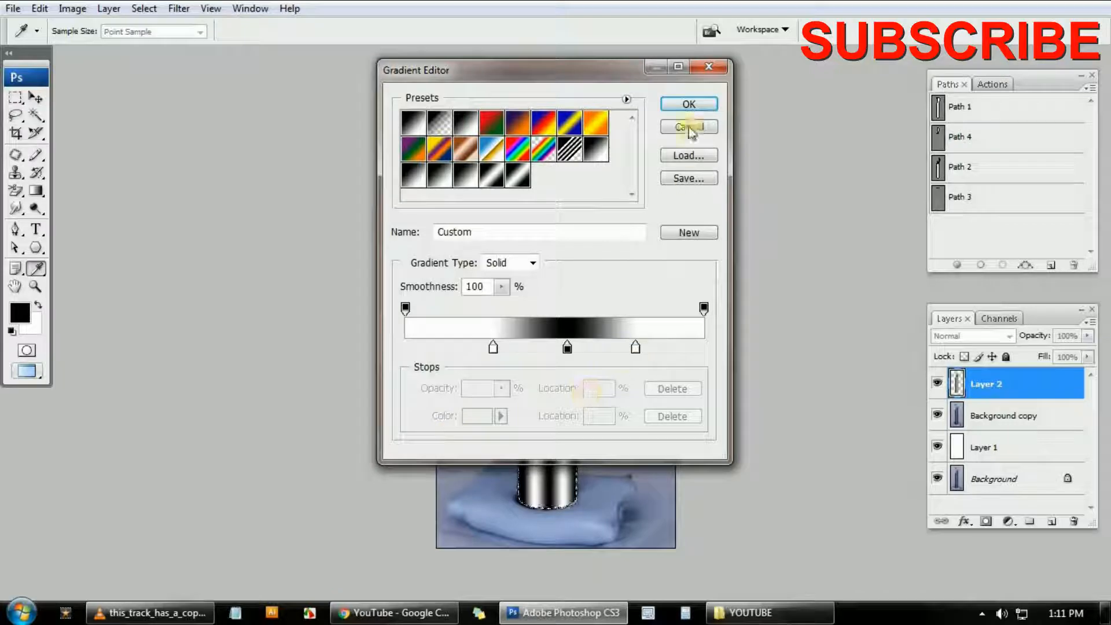
{"action": "left_click", "coordinate": [689, 105]}
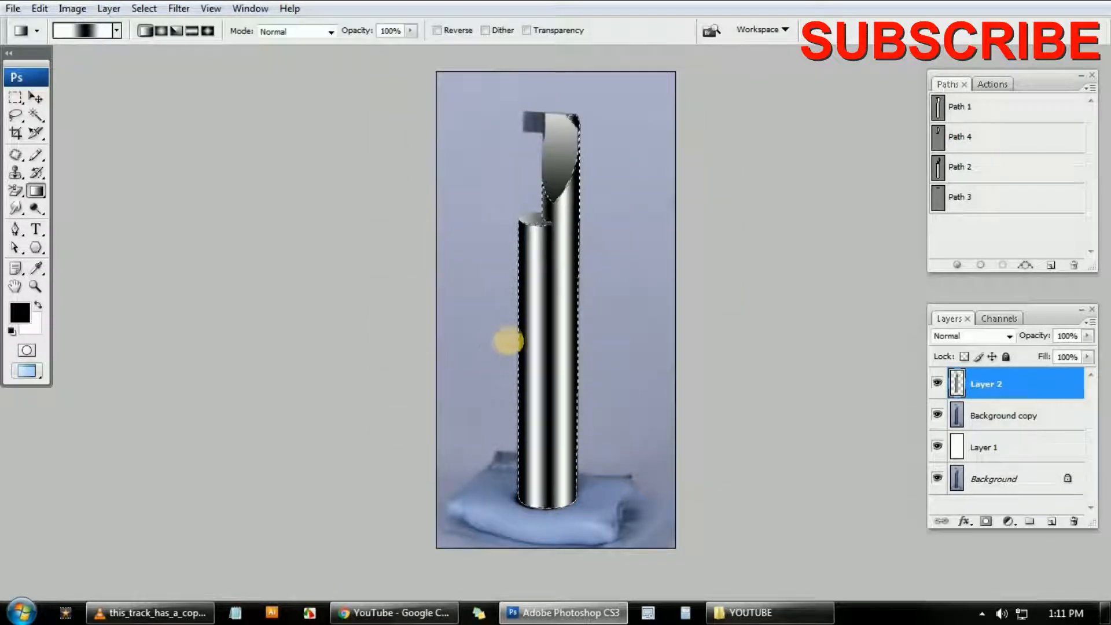
Fill the shafts on Layer 2 with the horizontal white-black-white gradient, extended past their right edge so that side ends gray, and deselect.
{"action": "left_click_drag", "start_coordinate": [508, 342], "coordinate": [585, 342]}
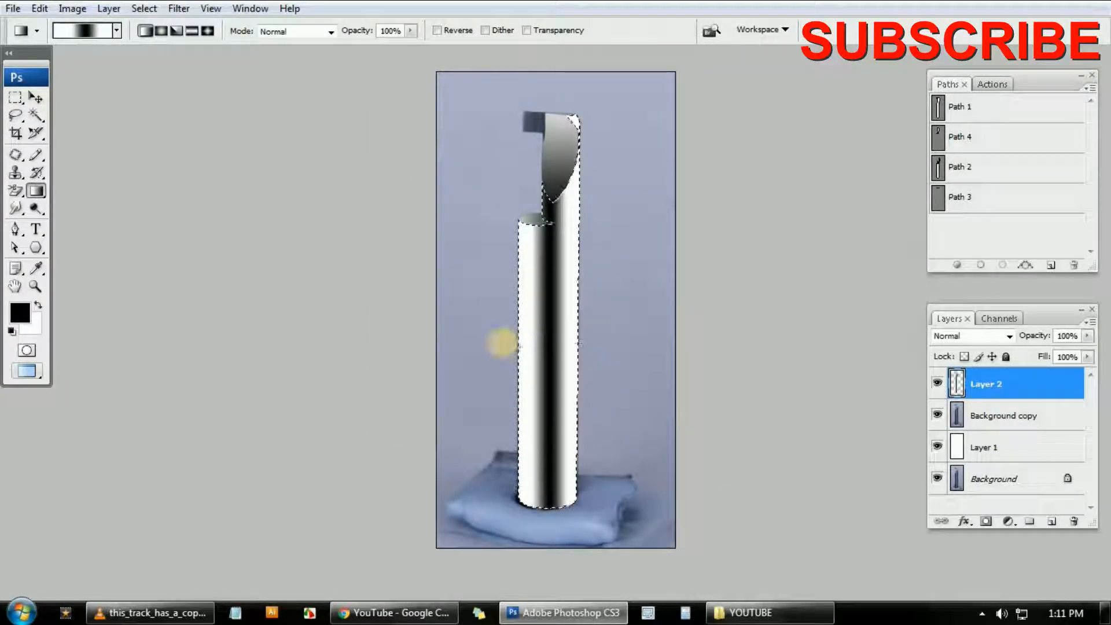
{"action": "left_click_drag", "start_coordinate": [496, 342], "coordinate": [581, 341]}
{"action": "left_click_drag", "start_coordinate": [491, 342], "coordinate": [558, 339]}
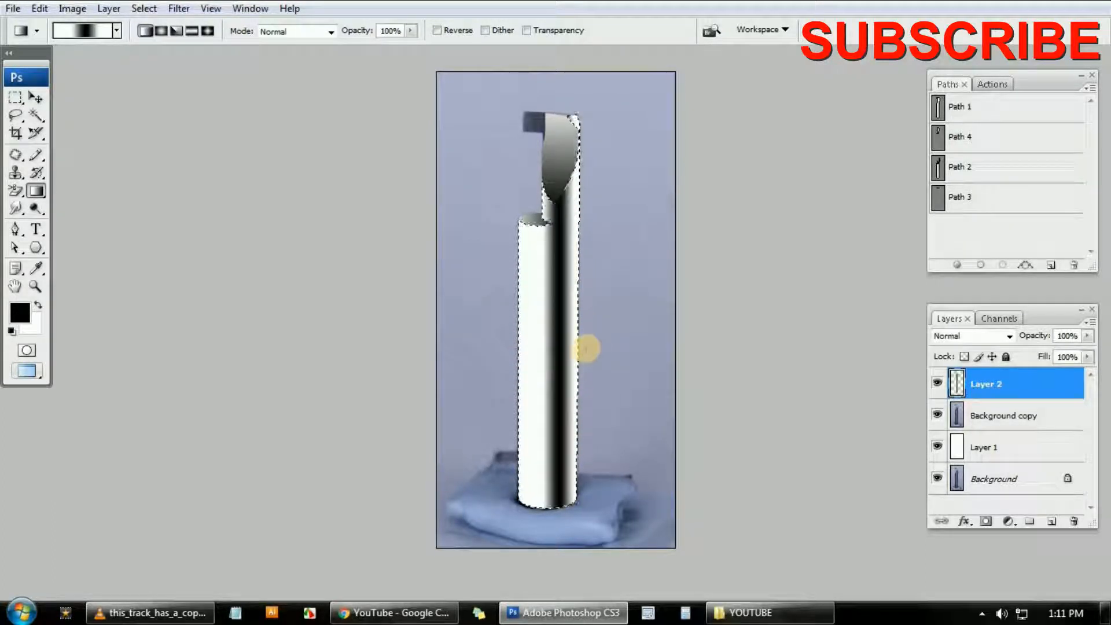
{"action": "left_click_drag", "start_coordinate": [511, 348], "coordinate": [620, 353]}
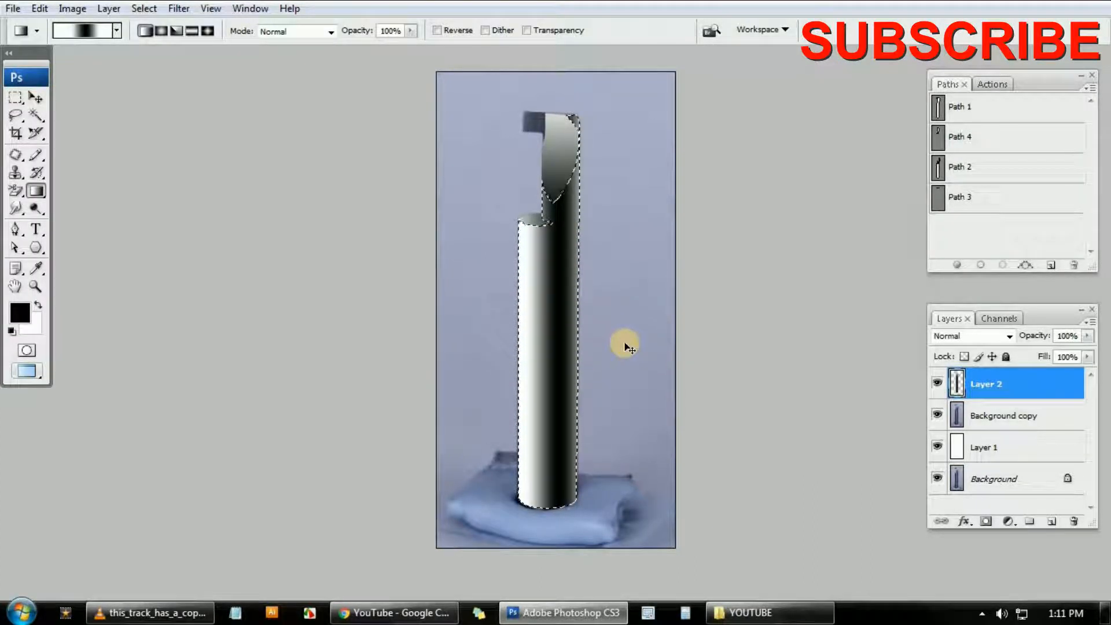
{"action": "key", "text": "ctrl+d"}
Inspect the new shaft shading around the blade face and the short cylinder's end face.
{"action": "scroll", "coordinate": [630, 295], "scroll_direction": "up", "scroll_amount": 2}
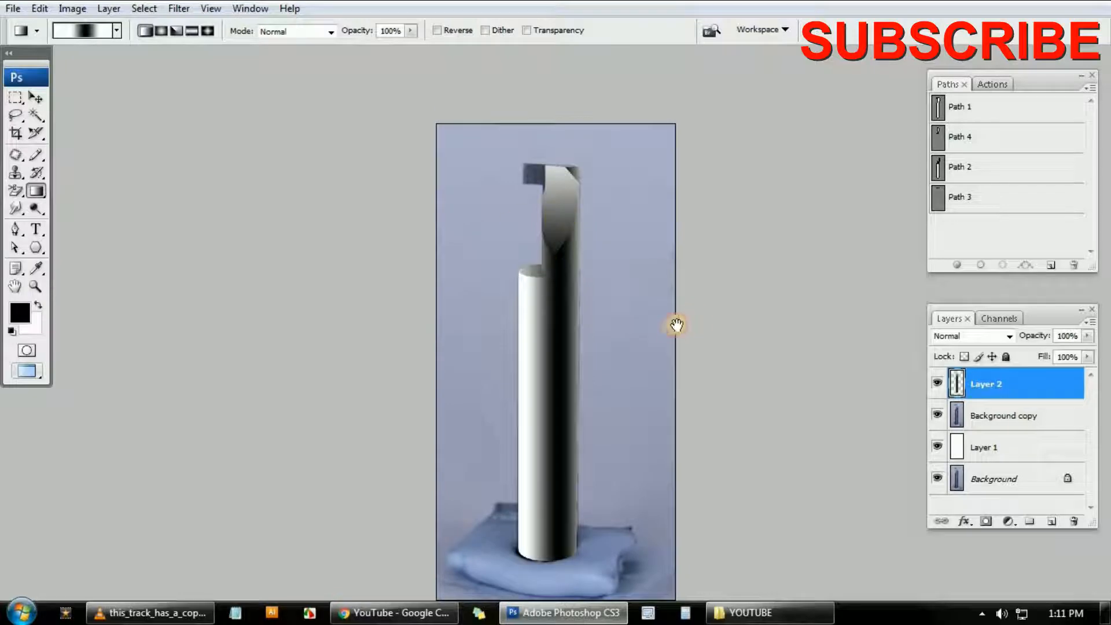
{"action": "left_click_drag", "start_coordinate": [677, 325], "coordinate": [673, 327]}
{"action": "key", "text": "ctrl+minus"}
{"action": "key", "text": "ctrl+minus"}
{"action": "key", "text": "ctrl+minus"}
{"action": "scroll", "coordinate": [651, 321], "scroll_direction": "down", "scroll_amount": 2}
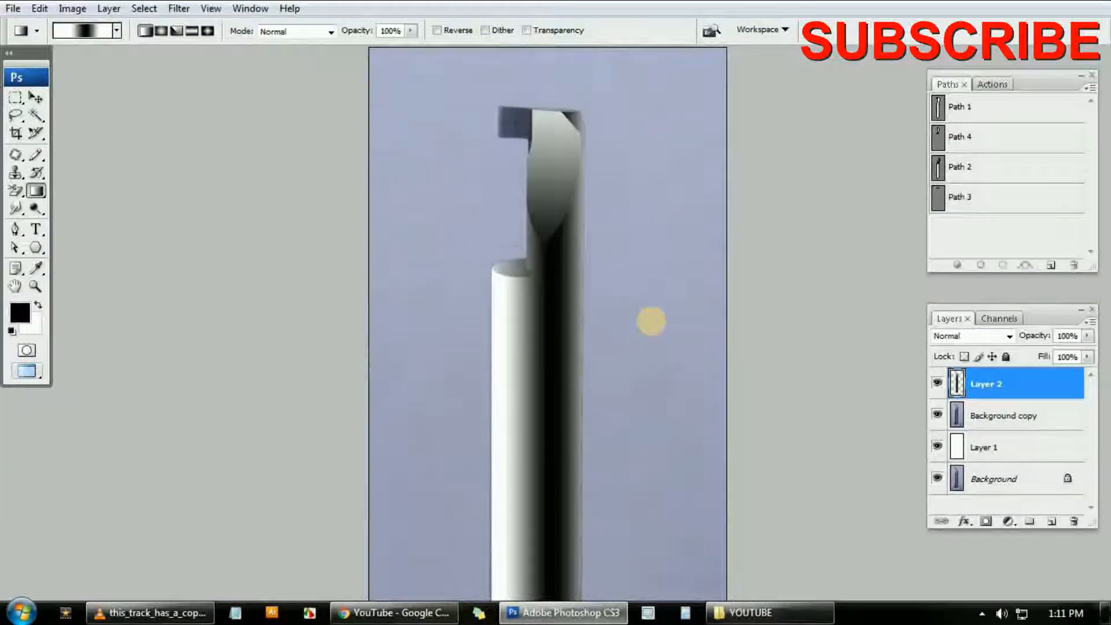
{"action": "scroll", "coordinate": [585, 258], "scroll_direction": "up", "scroll_amount": 4}
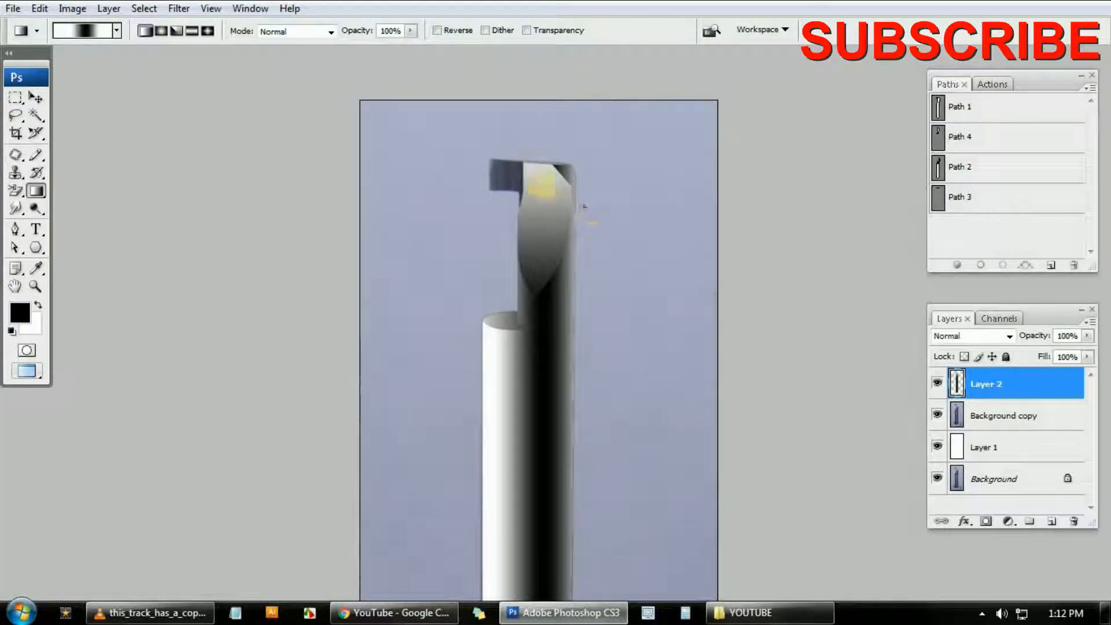
Load Path 3, the thin strip along the blade's top edge, as a selection and try the white-black-white gradient across it.
{"action": "left_click", "coordinate": [945, 109]}
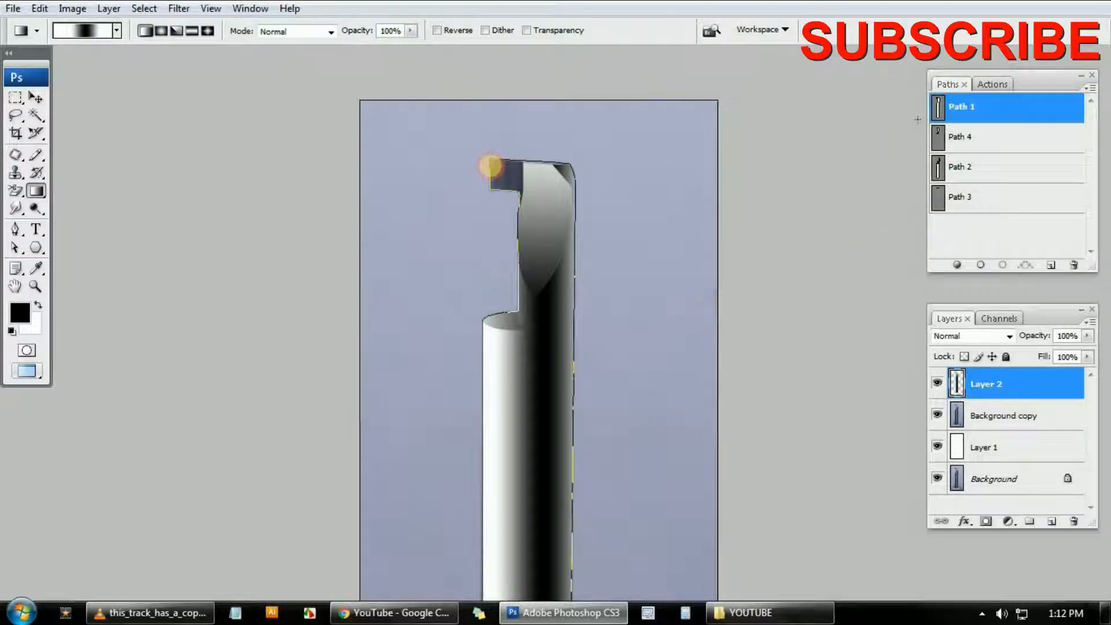
{"action": "left_click_drag", "start_coordinate": [476, 194], "coordinate": [616, 310], "text": "ctrl"}
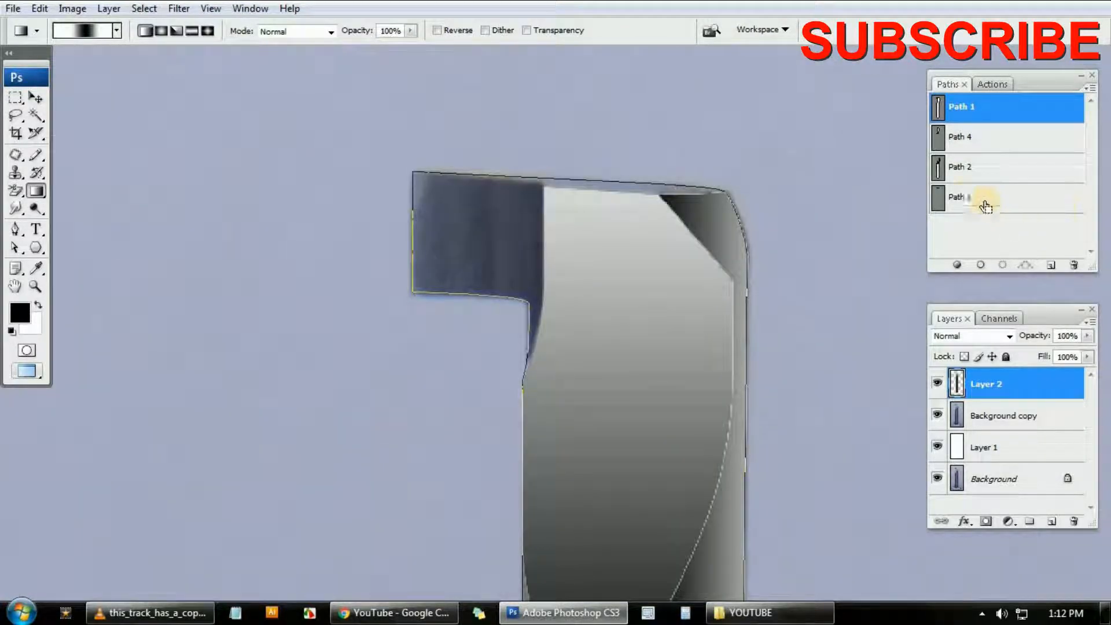
{"action": "left_click", "coordinate": [945, 139]}
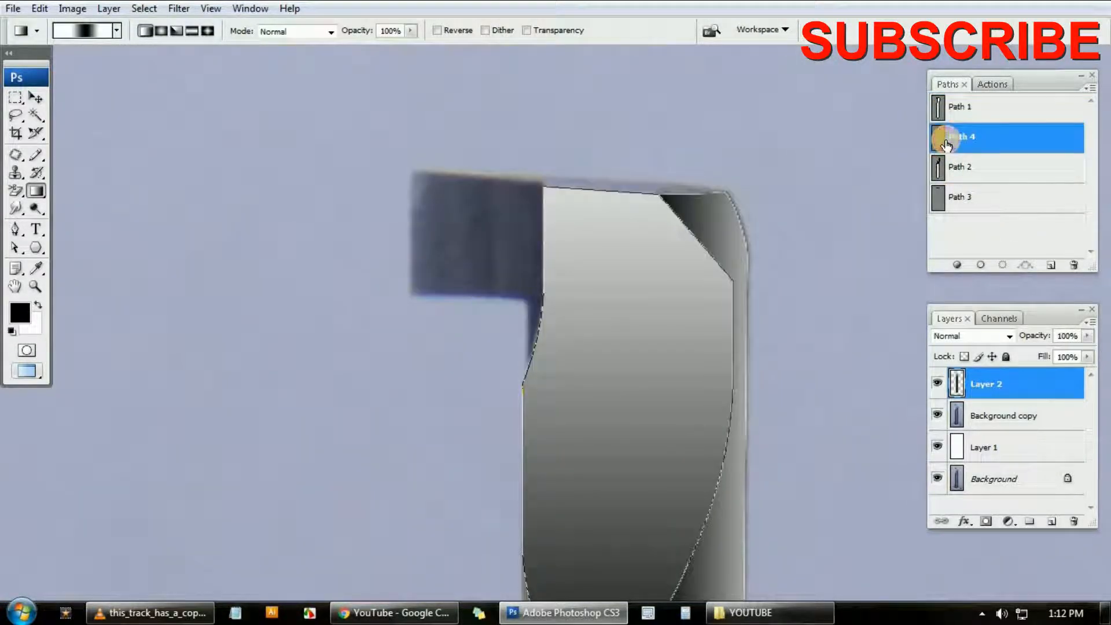
{"action": "left_click", "coordinate": [957, 174]}
{"action": "left_click", "coordinate": [955, 192]}
{"action": "left_click", "coordinate": [940, 199], "text": "ctrl"}
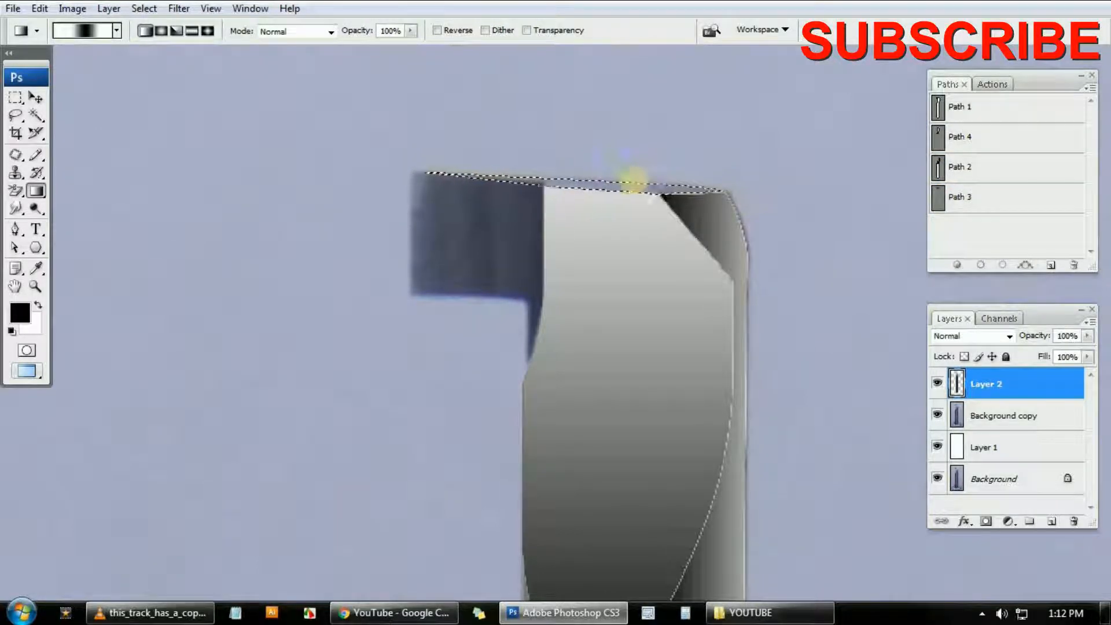
{"action": "left_click_drag", "start_coordinate": [422, 169], "coordinate": [542, 189], "text": "shift"}
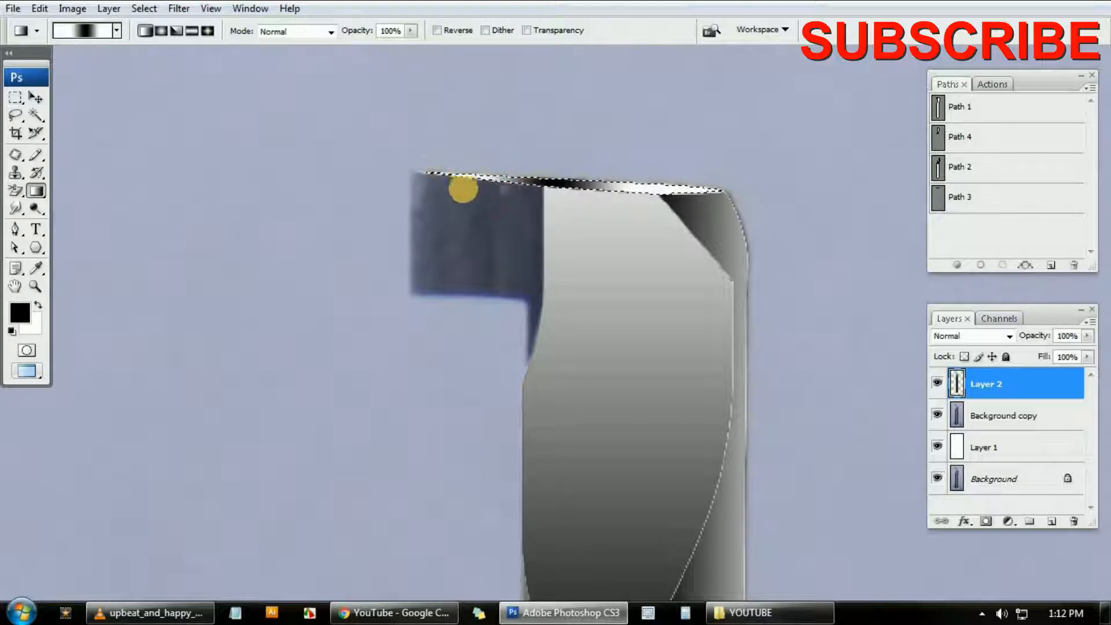
Switch to the black-to-white preset gradient, fill the top-edge strip on Layer 2 with it from left to right, and deselect.
{"action": "left_click", "coordinate": [72, 34]}
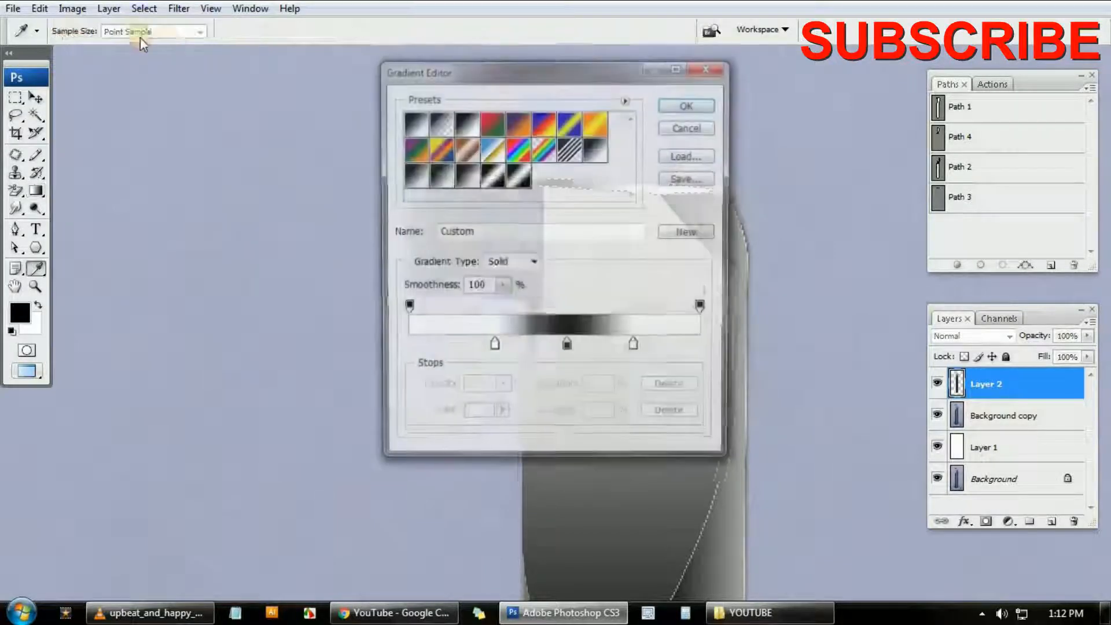
{"action": "left_click", "coordinate": [408, 123]}
{"action": "left_click", "coordinate": [688, 104]}
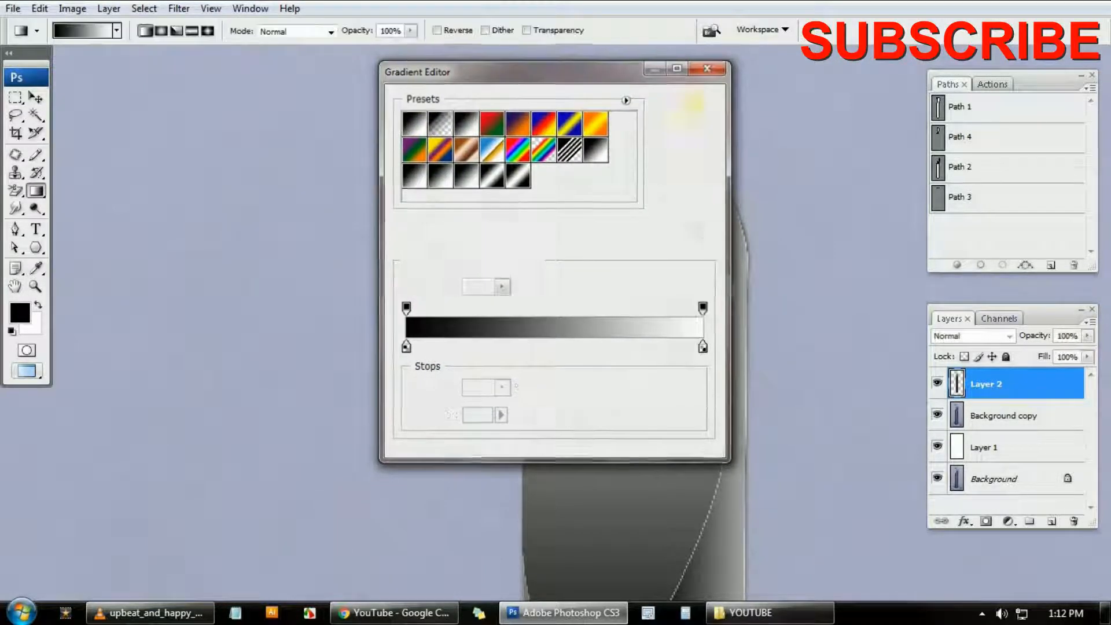
{"action": "left_click_drag", "start_coordinate": [479, 156], "coordinate": [716, 193]}
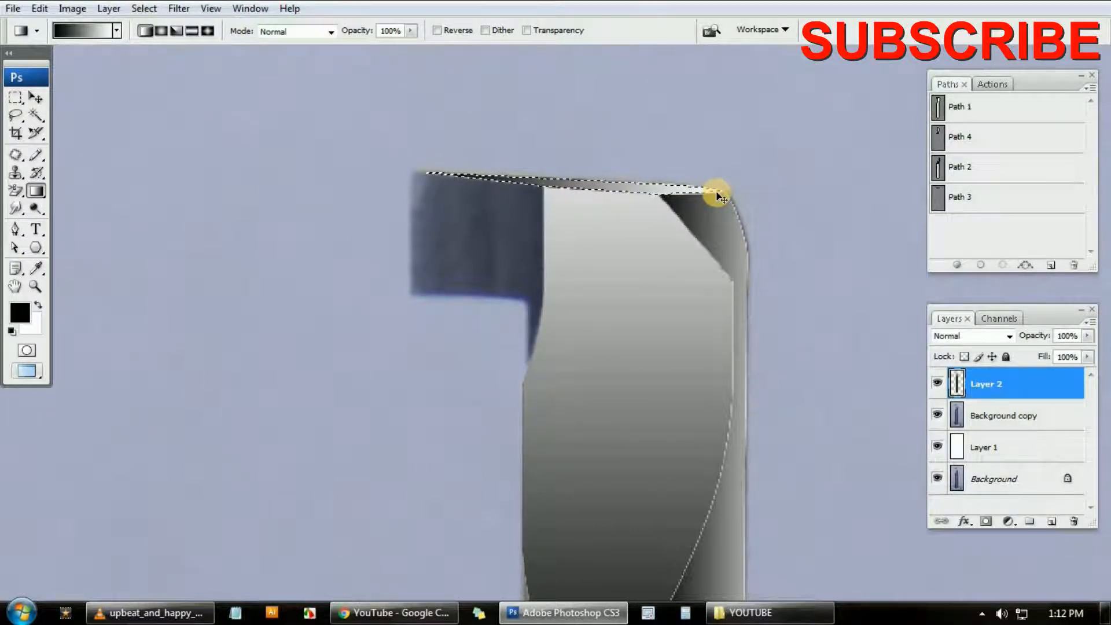
{"action": "key", "text": "ctrl+d"}
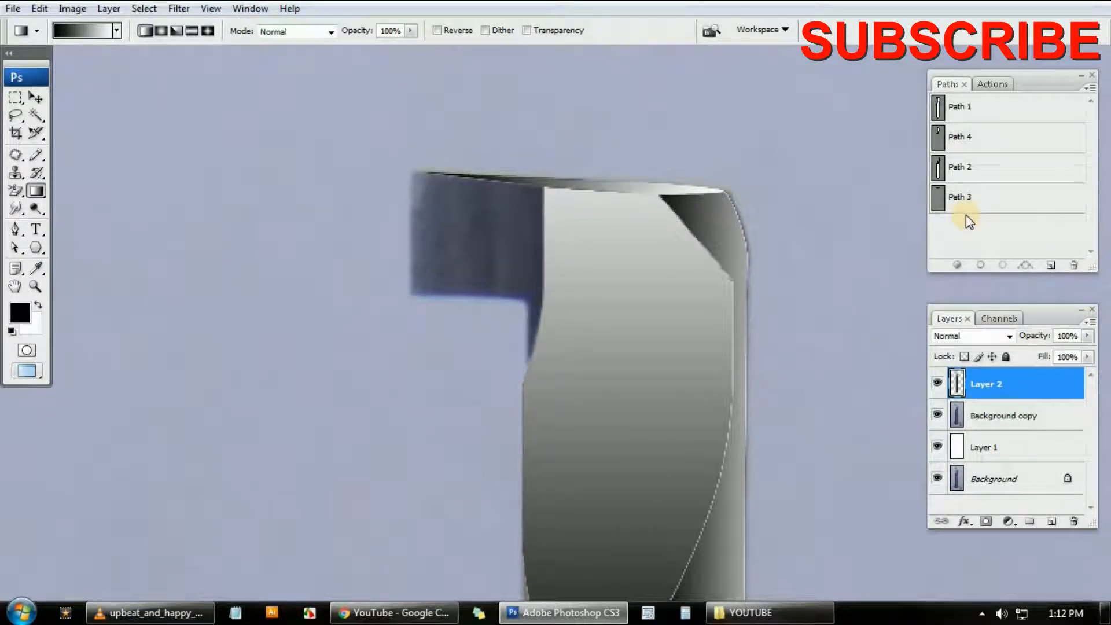
Create a new layer directly below Layer 2 and load the whole-tool outline, Path 1, as a selection.
{"action": "left_click", "coordinate": [957, 195]}
{"action": "left_click", "coordinate": [954, 149]}
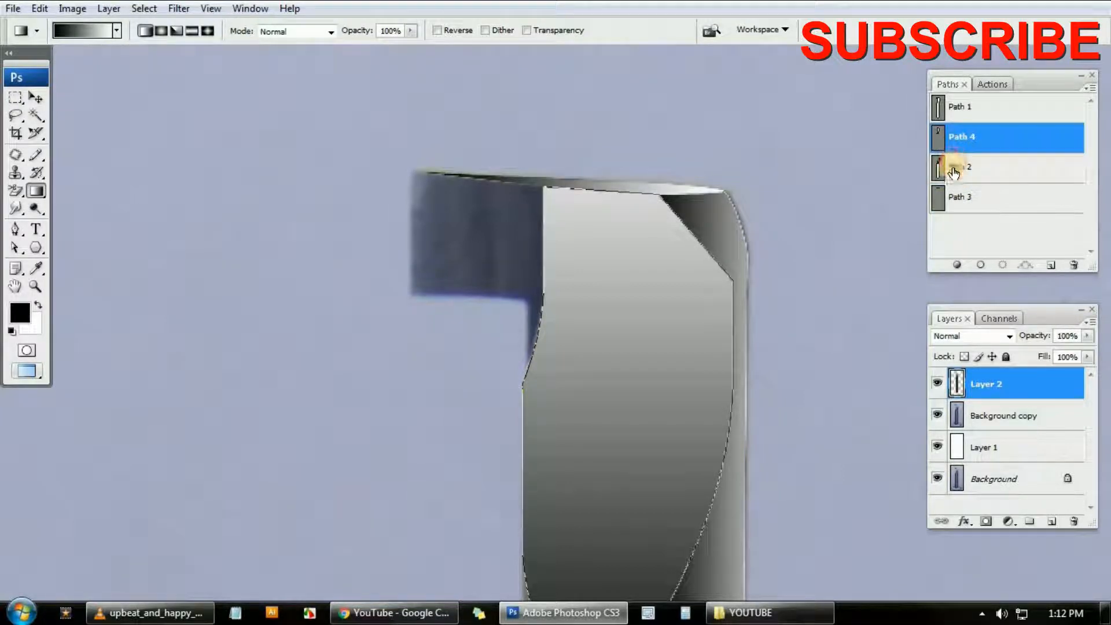
{"action": "left_click", "coordinate": [956, 169]}
{"action": "left_click", "coordinate": [955, 139]}
{"action": "left_click", "coordinate": [956, 118]}
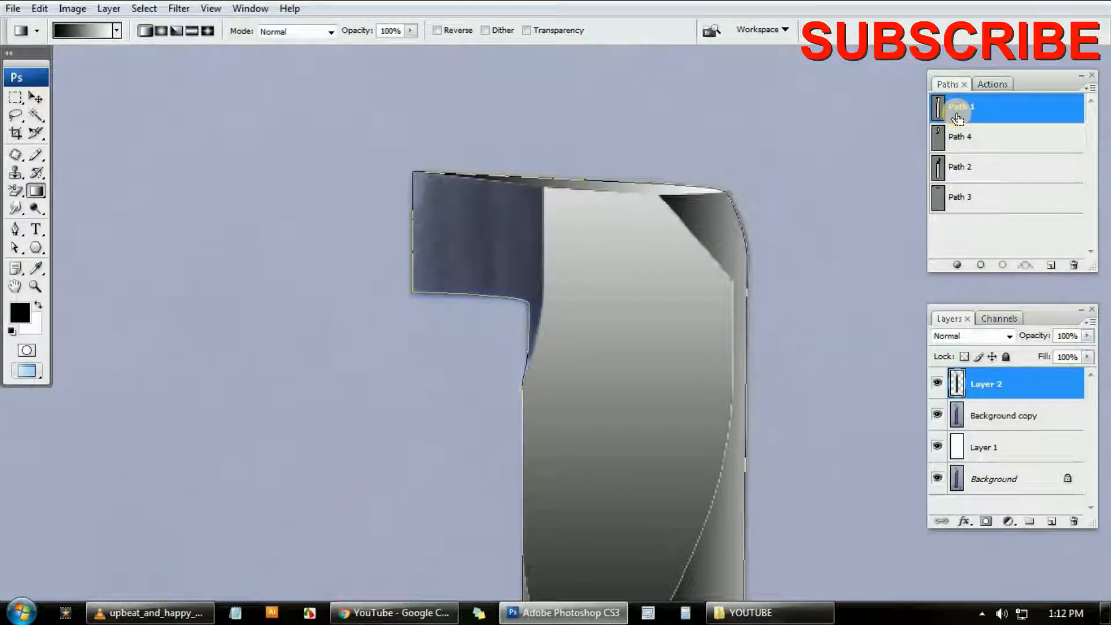
{"action": "key", "text": "ctrl+0"}
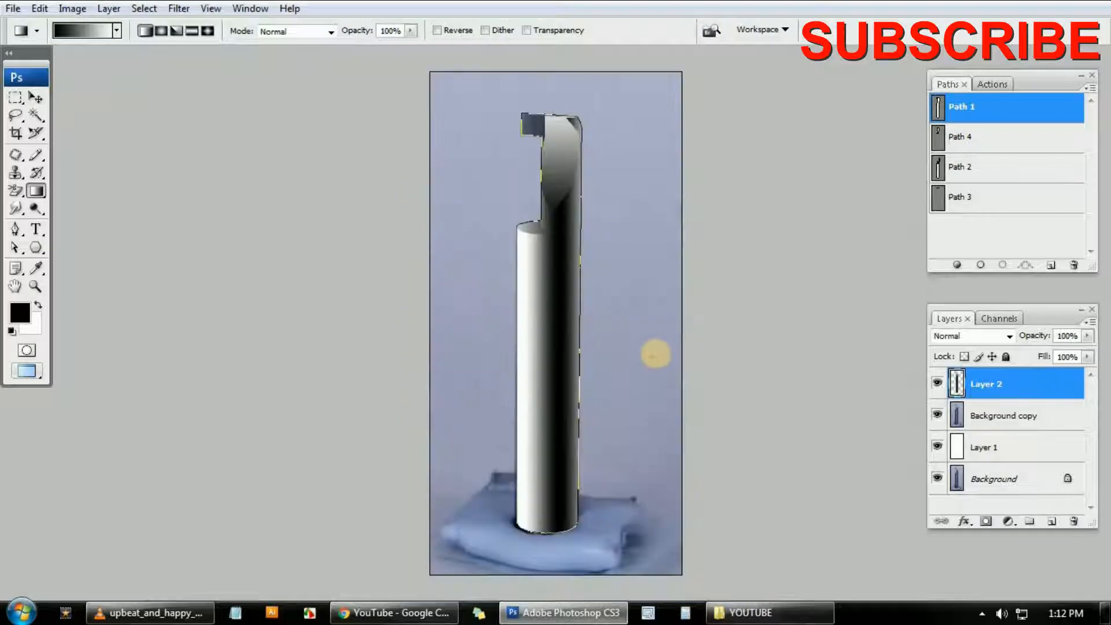
{"action": "left_click", "coordinate": [1053, 522], "text": "ctrl"}
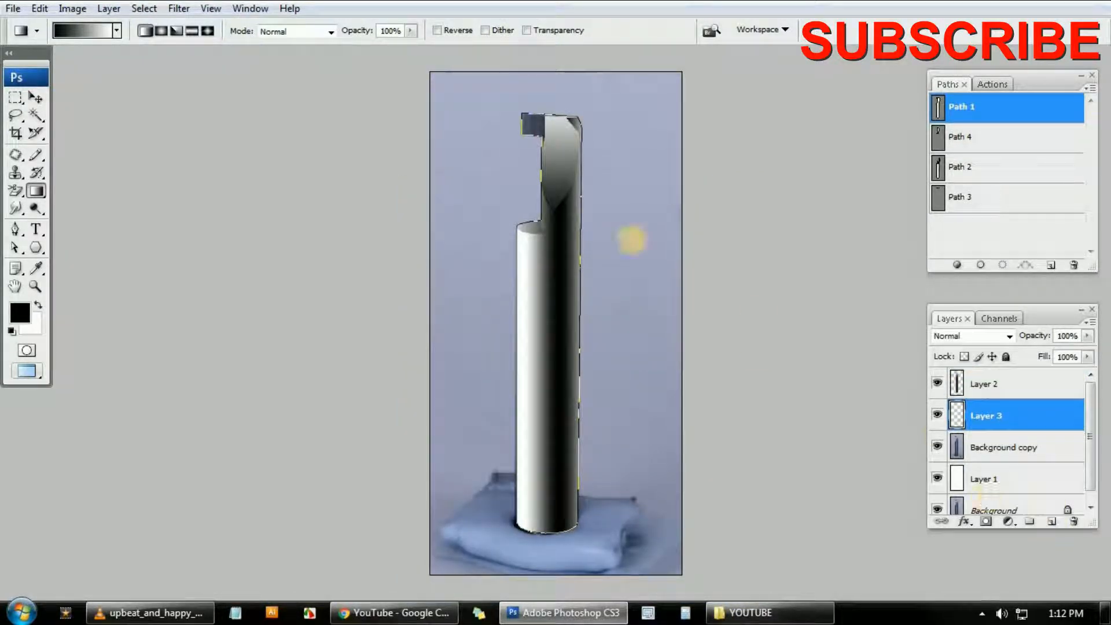
{"action": "left_click", "coordinate": [938, 108], "text": "ctrl"}
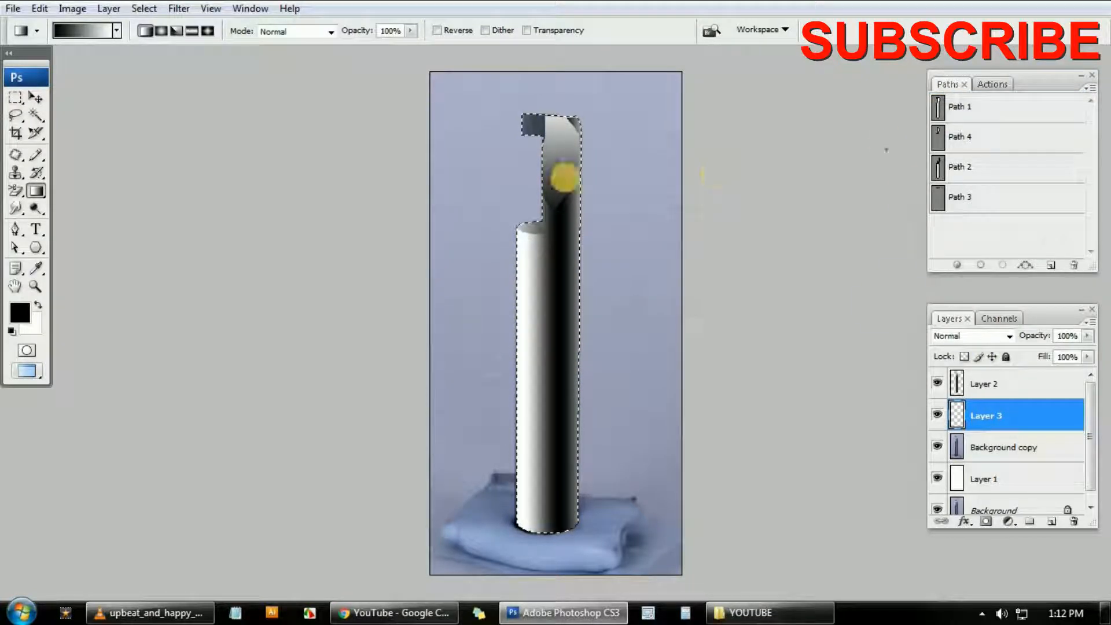
Try the black-to-white gradient from left to right across the cutting tip on Layer 3, and deselect.
{"action": "left_click_drag", "start_coordinate": [515, 126], "coordinate": [568, 127]}
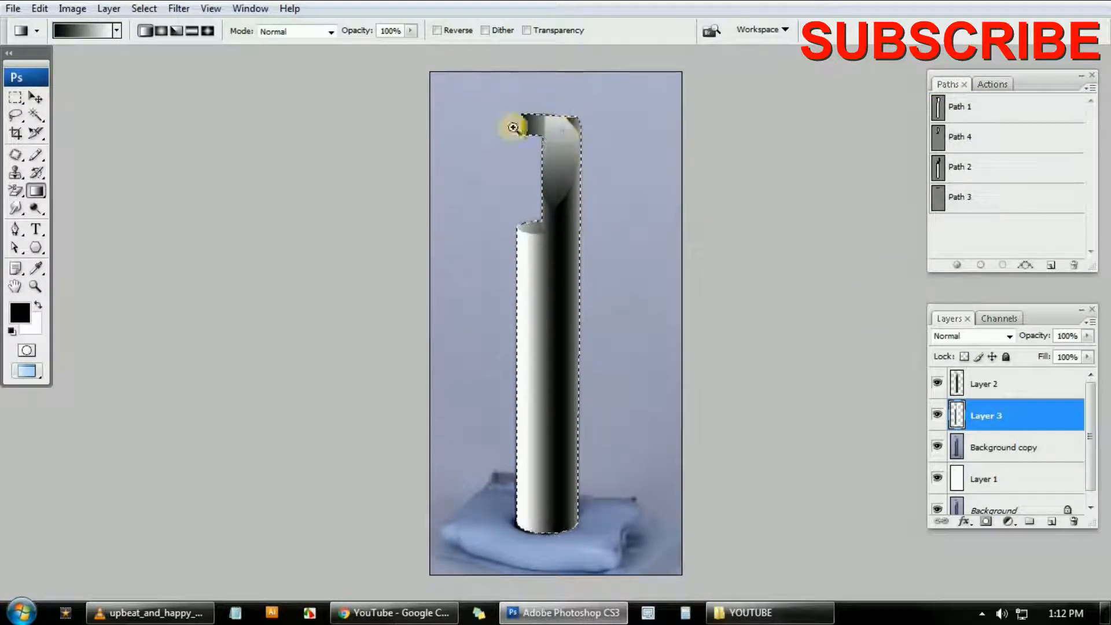
{"action": "left_click_drag", "start_coordinate": [466, 109], "coordinate": [648, 197]}
{"action": "left_click_drag", "start_coordinate": [393, 141], "coordinate": [555, 174]}
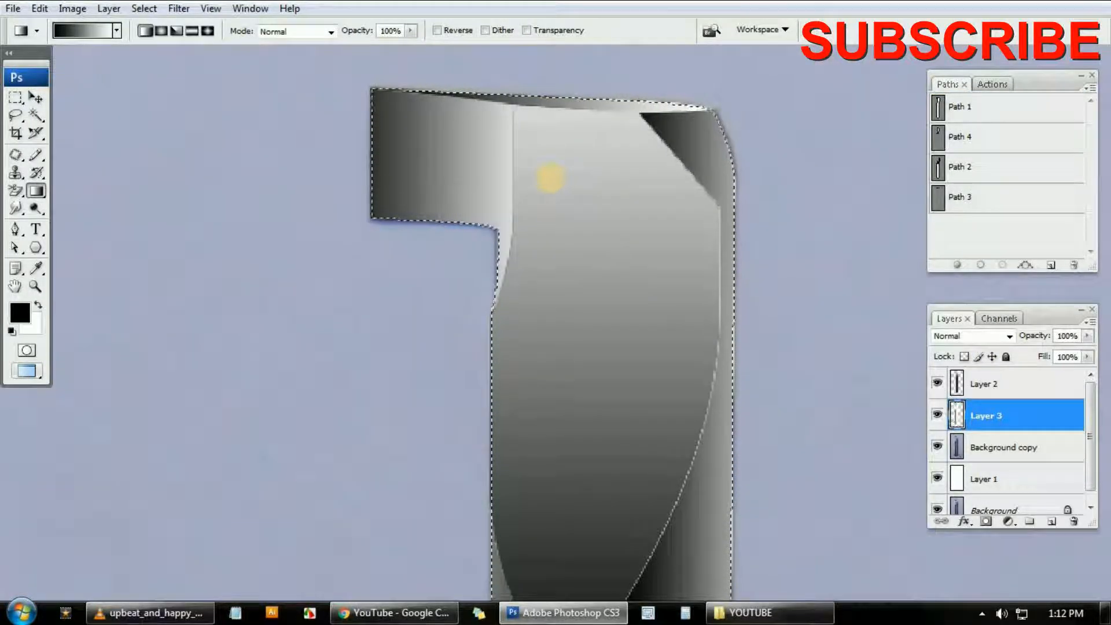
{"action": "key", "text": "ctrl+d"}
{"action": "key", "text": "ctrl+minus"}
{"action": "key", "text": "ctrl+minus"}
{"action": "key", "text": "ctrl+minus"}
{"action": "key", "text": "ctrl+minus"}
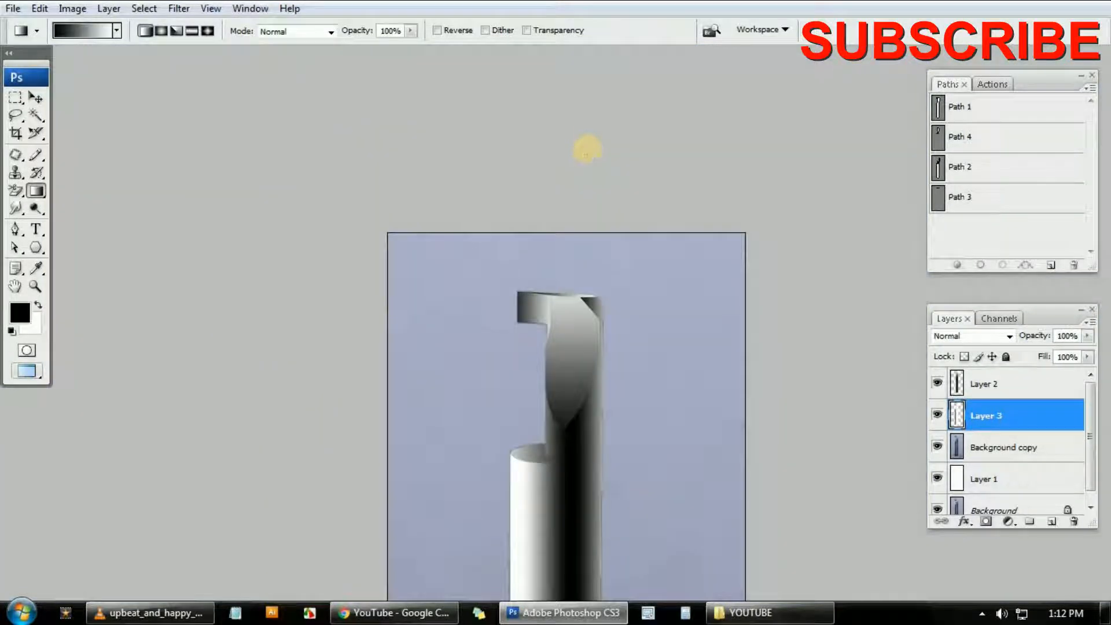
{"action": "scroll", "coordinate": [587, 144], "scroll_direction": "down", "scroll_amount": 2}
{"action": "left_click_drag", "start_coordinate": [644, 274], "coordinate": [607, 261]}
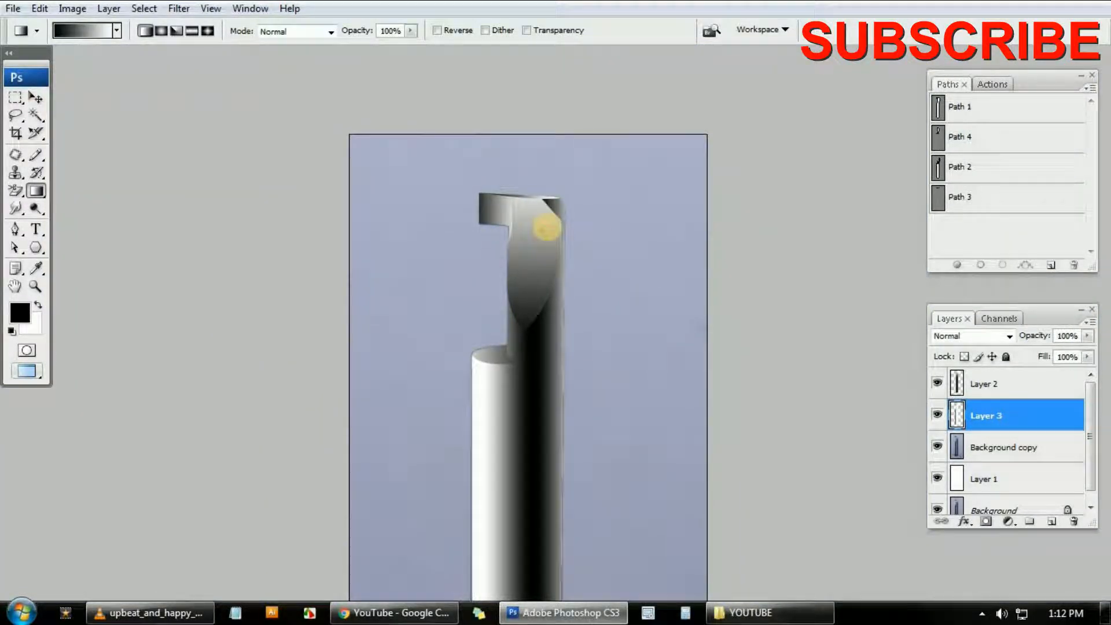
Restore the tool selection, refill Layer 3 with the black-to-white gradient running from right to left across the tip, and deselect.
{"action": "key", "text": "ctrl+z"}
{"action": "left_click_drag", "start_coordinate": [543, 221], "coordinate": [456, 209]}
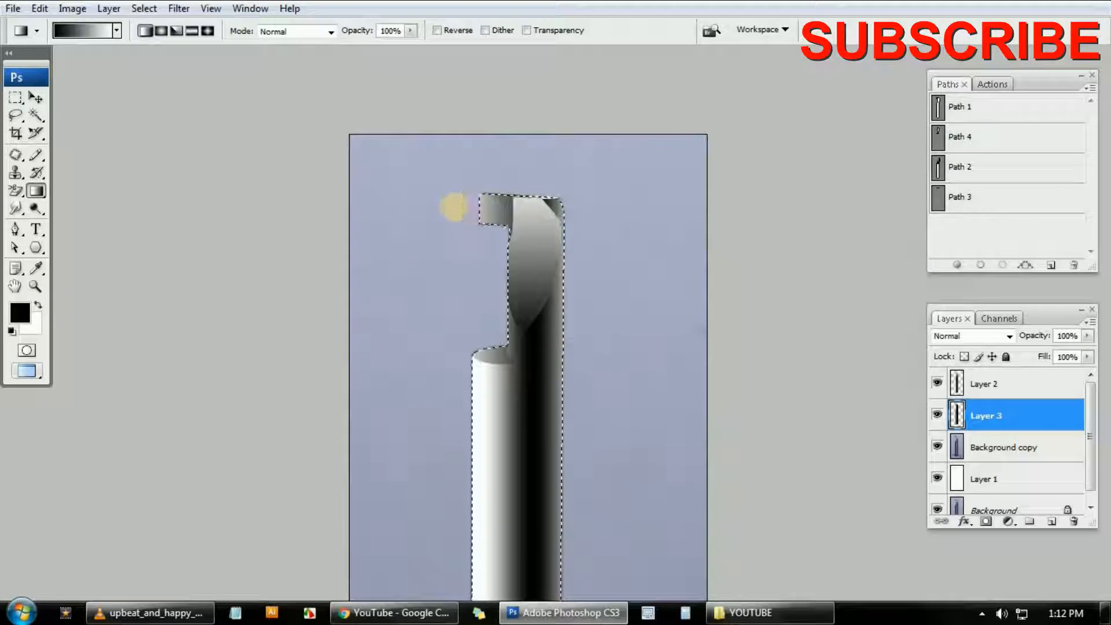
{"action": "key", "text": "ctrl+d"}
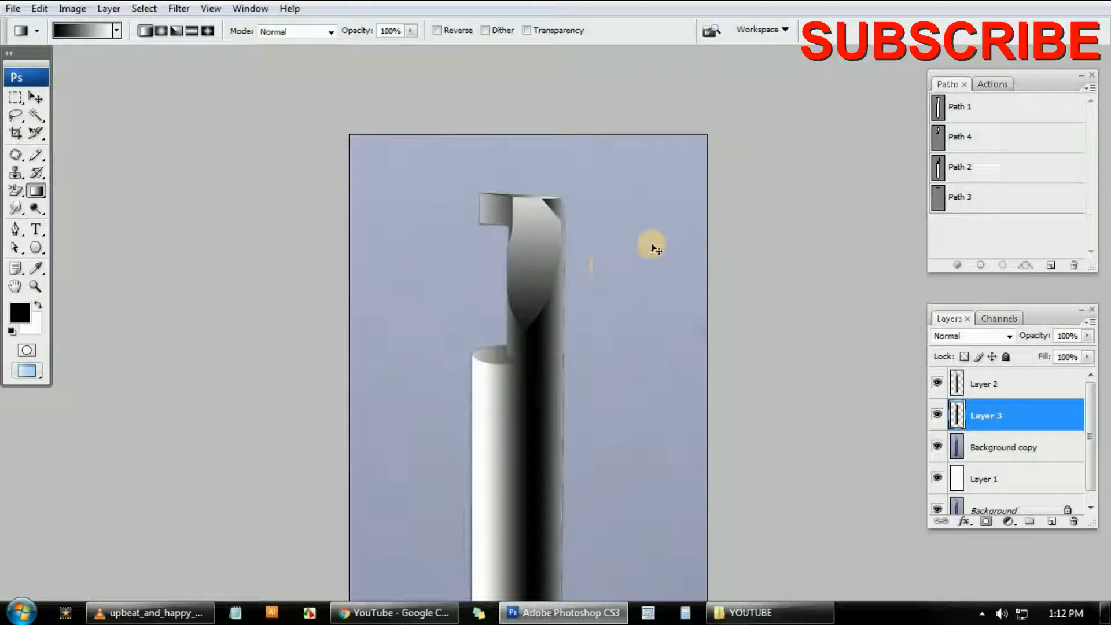
Duplicate the Background copy layer and fill the duplicate with white.
{"action": "key", "text": "ctrl+minus"}
{"action": "key", "text": "ctrl+minus"}
{"action": "scroll", "coordinate": [653, 241], "scroll_direction": "down", "scroll_amount": 5}
{"action": "scroll", "coordinate": [992, 409], "scroll_direction": "down", "scroll_amount": 1}
{"action": "scroll", "coordinate": [981, 425], "scroll_direction": "up", "scroll_amount": 1}
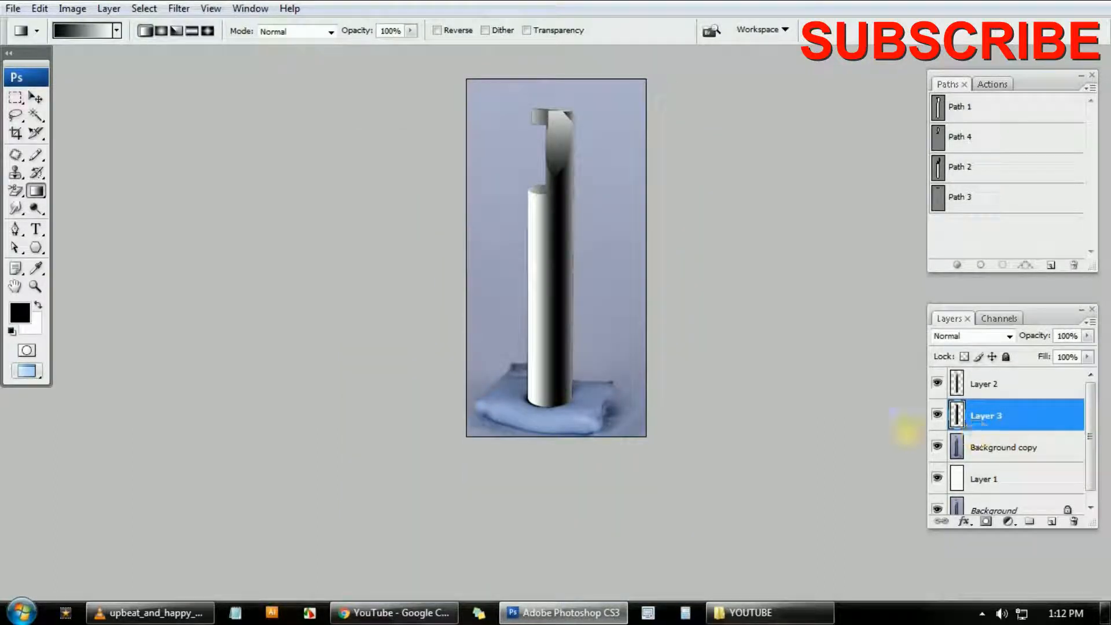
{"action": "scroll", "coordinate": [734, 382], "scroll_direction": "up", "scroll_amount": 3}
{"action": "left_click", "coordinate": [969, 447]}
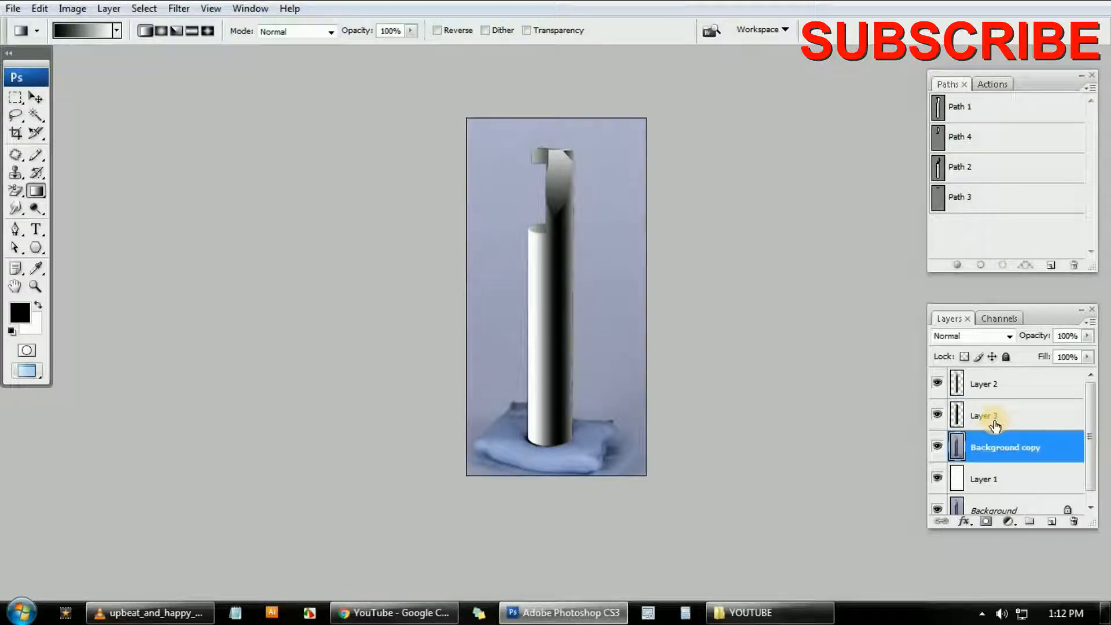
{"action": "key", "text": "ctrl+j"}
{"action": "key", "text": "ctrl+BackSpace"}
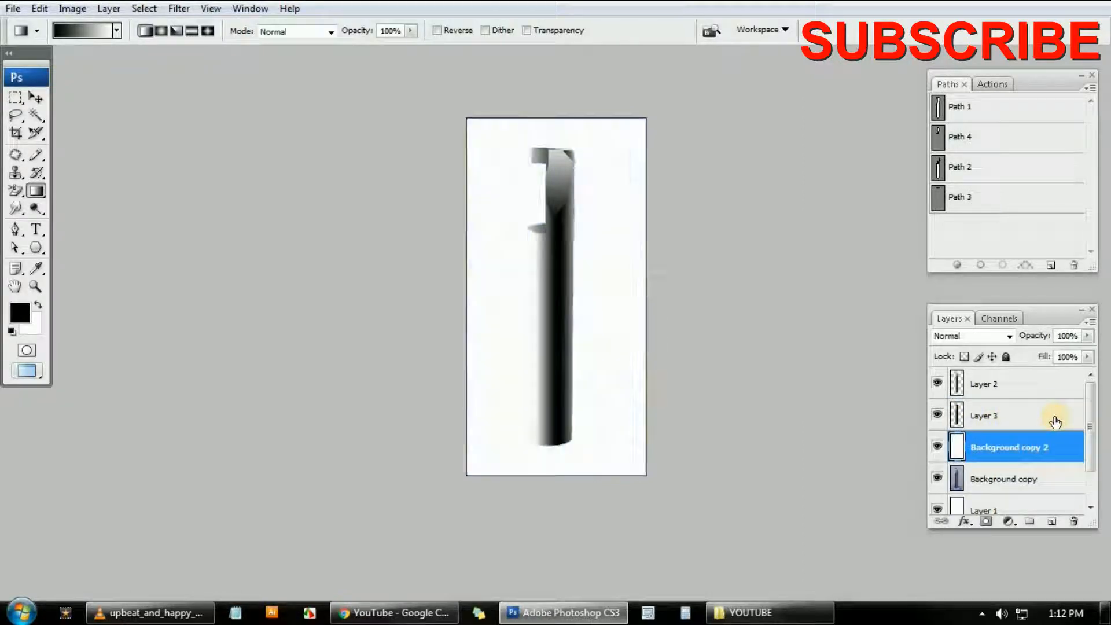
Swap the foreground and background colors and fill the duplicated backdrop layer with black.
{"action": "scroll", "coordinate": [710, 195], "scroll_direction": "up", "scroll_amount": 2}
{"action": "key", "text": "x"}
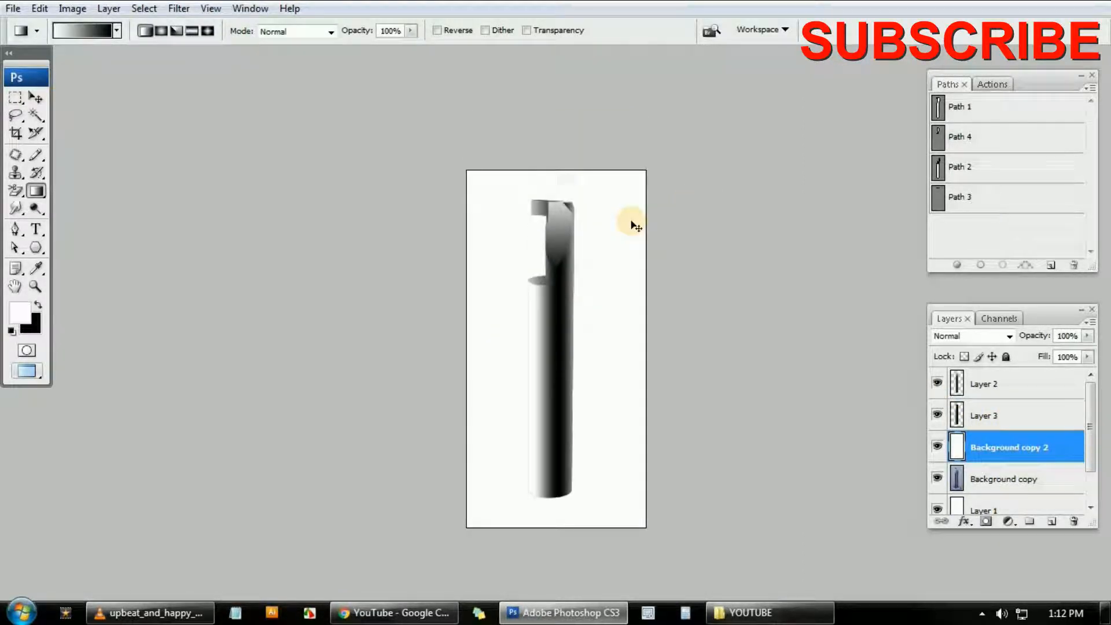
{"action": "key", "text": "ctrl+BackSpace"}
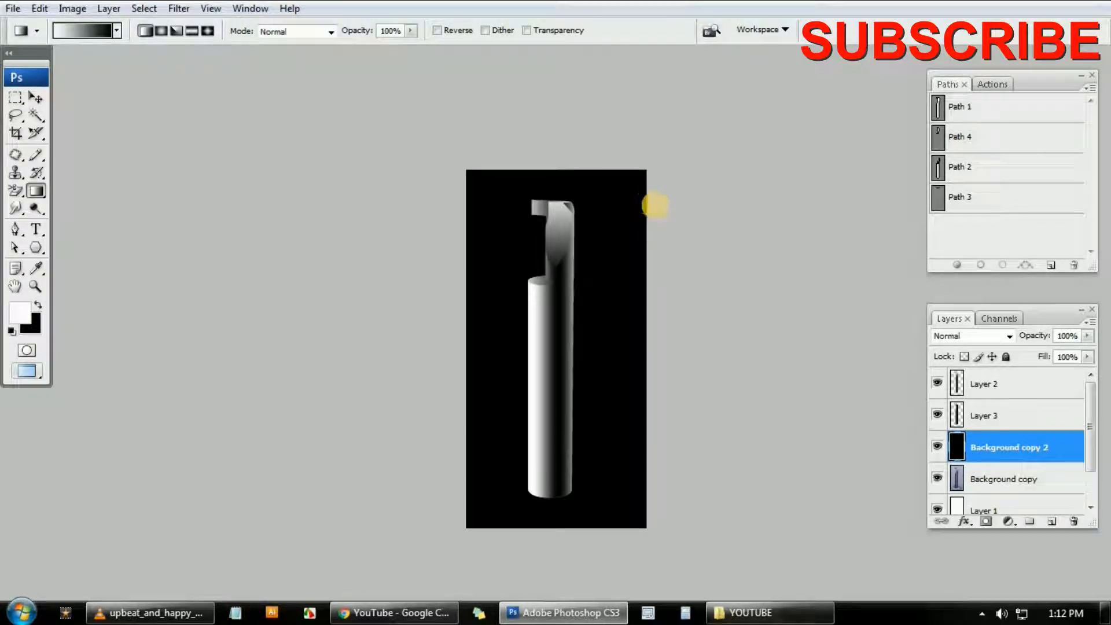
Load Path 1 as a selection and copy the tool-shaped area of the black backdrop onto a new layer.
{"action": "left_click_drag", "start_coordinate": [498, 179], "coordinate": [688, 293]}
{"action": "left_click_drag", "start_coordinate": [756, 317], "coordinate": [570, 206]}
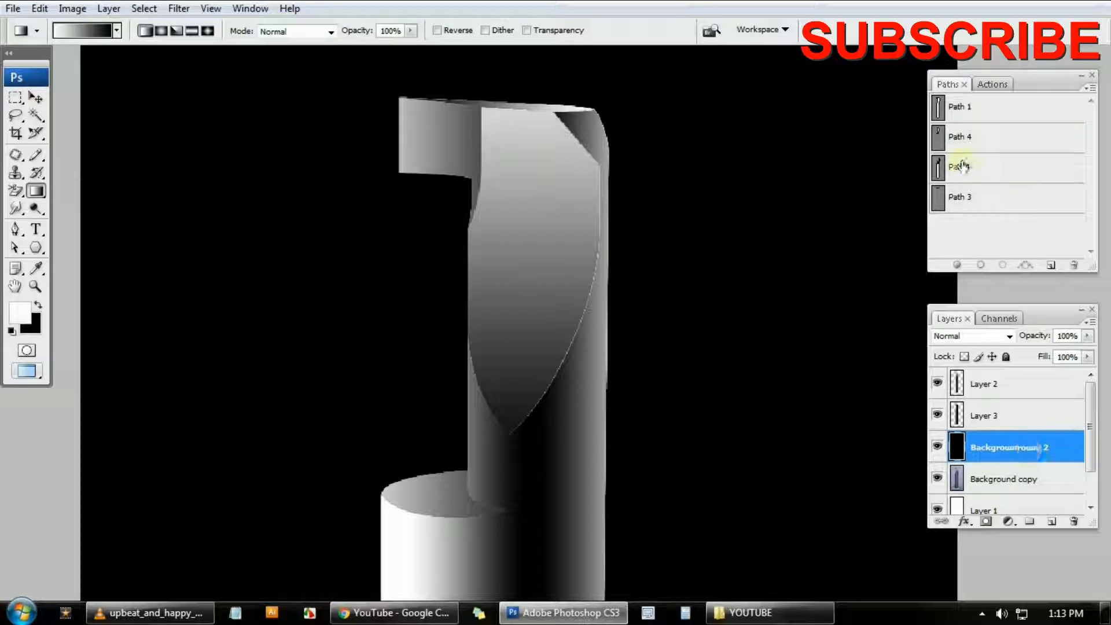
{"action": "left_click", "coordinate": [941, 113]}
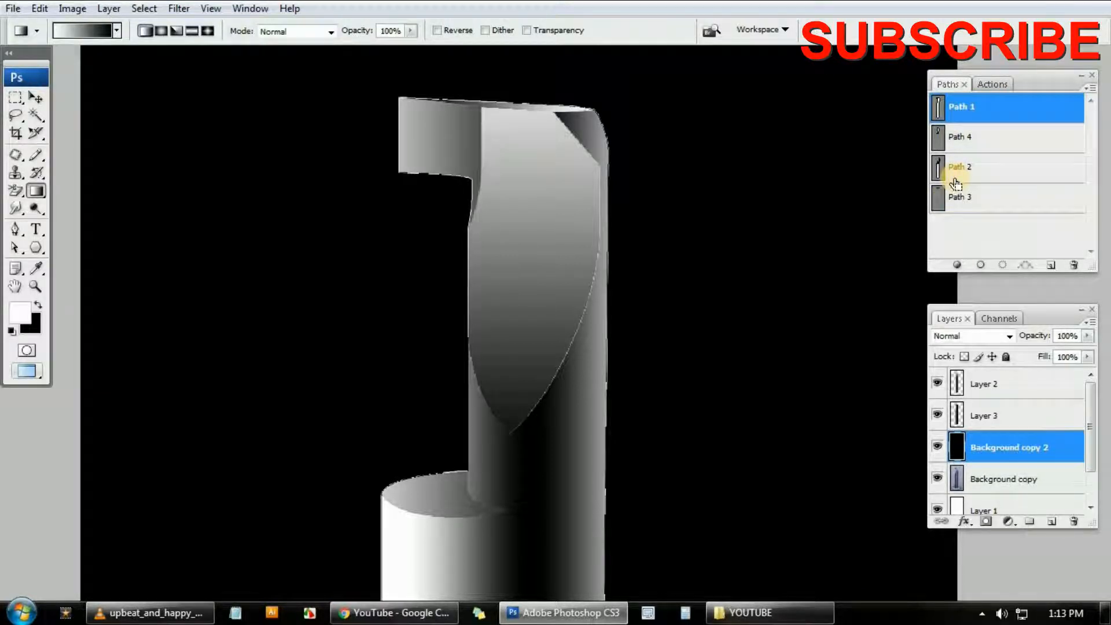
{"action": "key", "text": "ctrl+minus"}
{"action": "left_click", "coordinate": [936, 108], "text": "ctrl"}
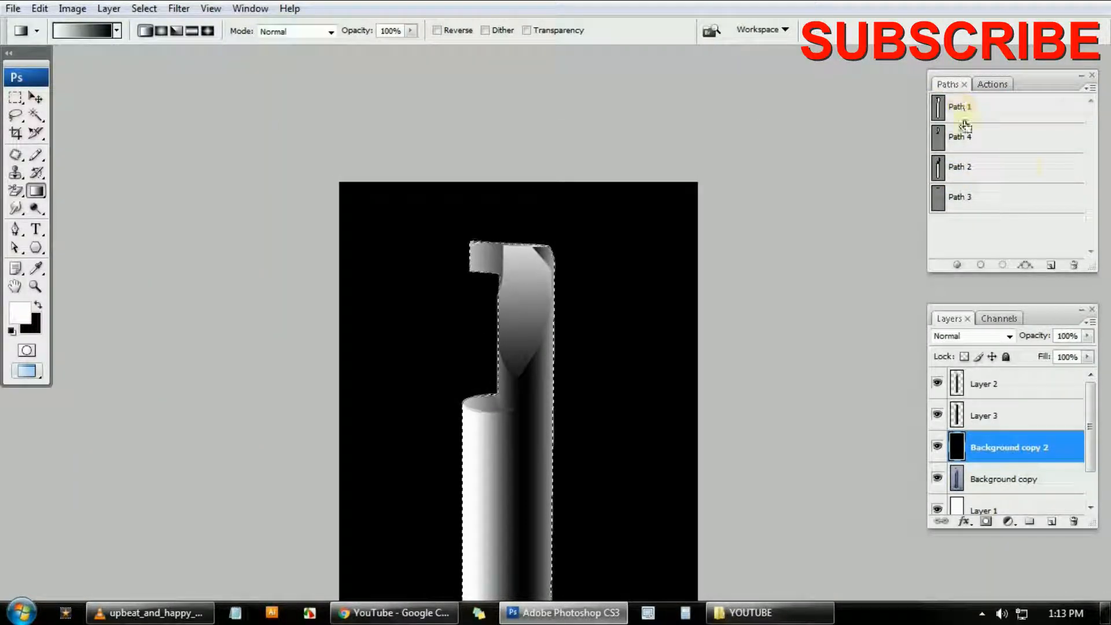
{"action": "key", "text": "ctrl+j"}
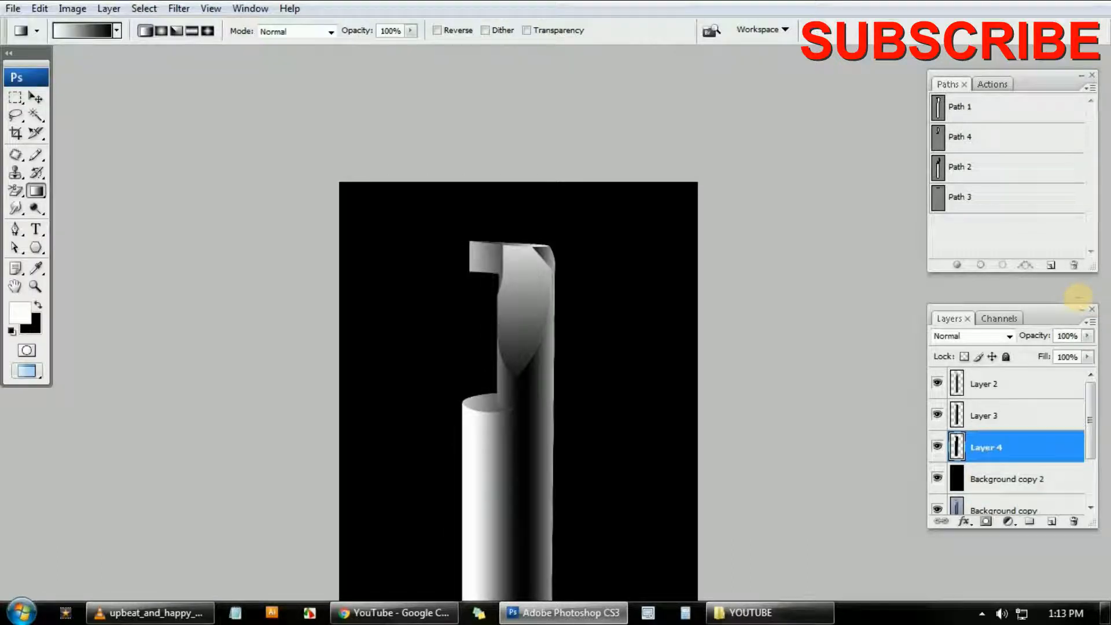
Load Path 1 as a selection again and fill it on Layer 4 with a horizontal white-to-black gradient across the shafts.
{"action": "left_click_drag", "start_coordinate": [491, 268], "coordinate": [658, 363]}
{"action": "key", "text": "ctrl+minus"}
{"action": "key", "text": "ctrl+minus"}
{"action": "key", "text": "ctrl+minus"}
{"action": "key", "text": "ctrl+minus"}
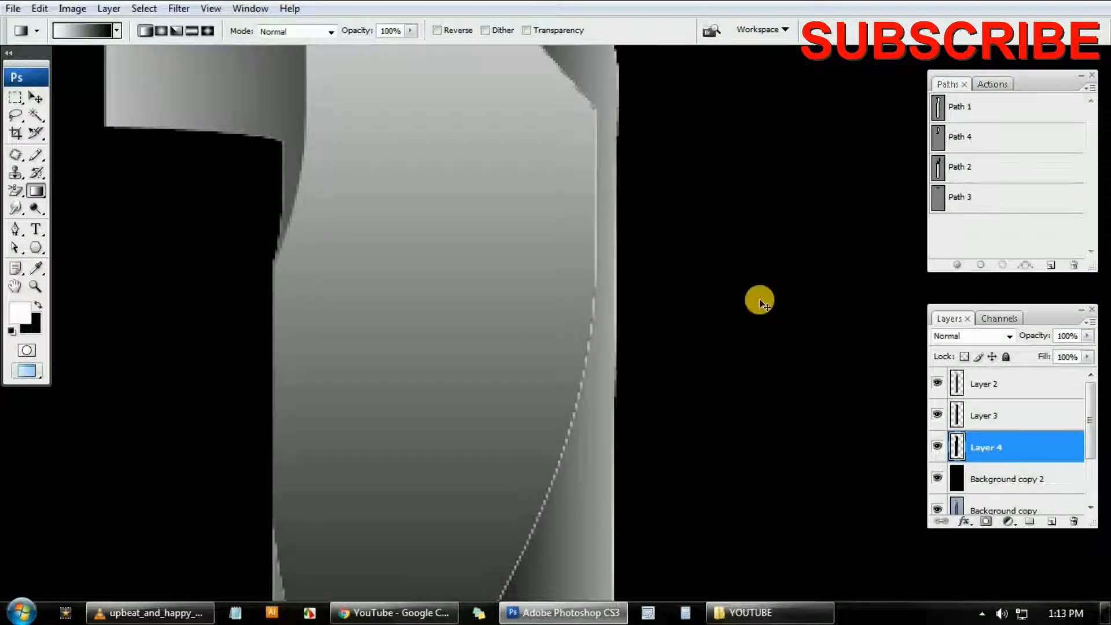
{"action": "key", "text": "ctrl+minus"}
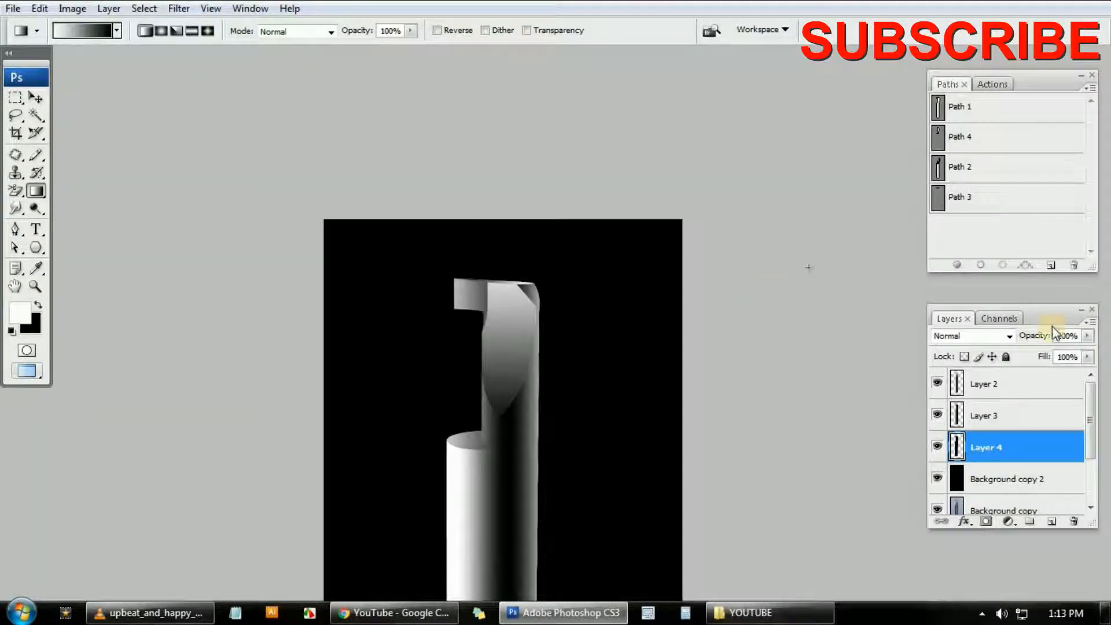
{"action": "left_click", "coordinate": [940, 113], "text": "ctrl"}
{"action": "scroll", "coordinate": [577, 290], "scroll_direction": "down", "scroll_amount": 3}
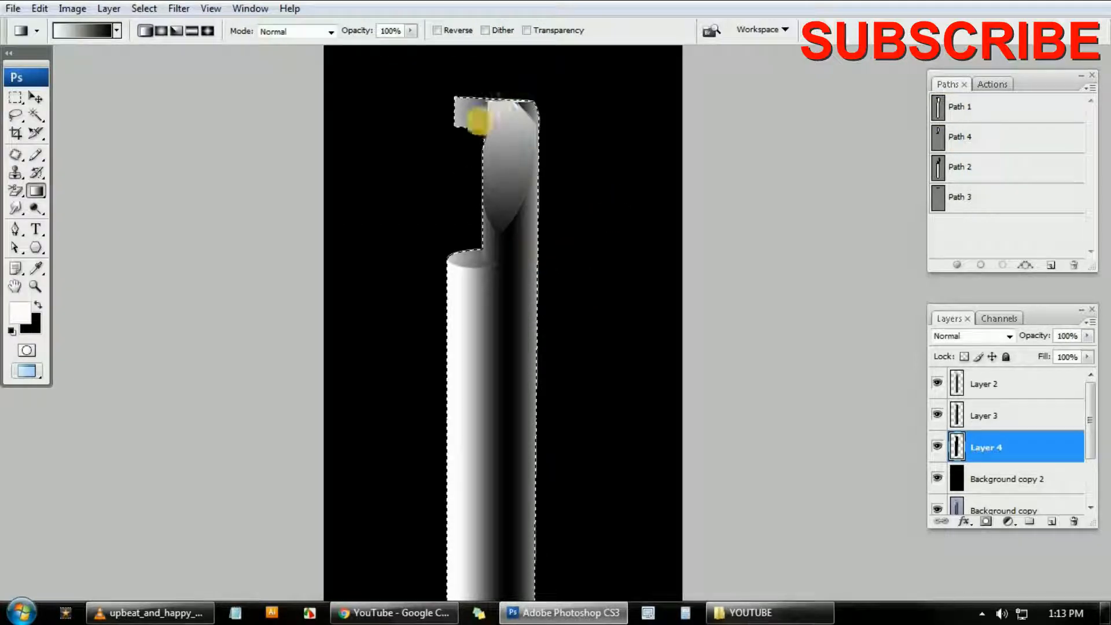
{"action": "left_click_drag", "start_coordinate": [429, 355], "coordinate": [560, 351]}
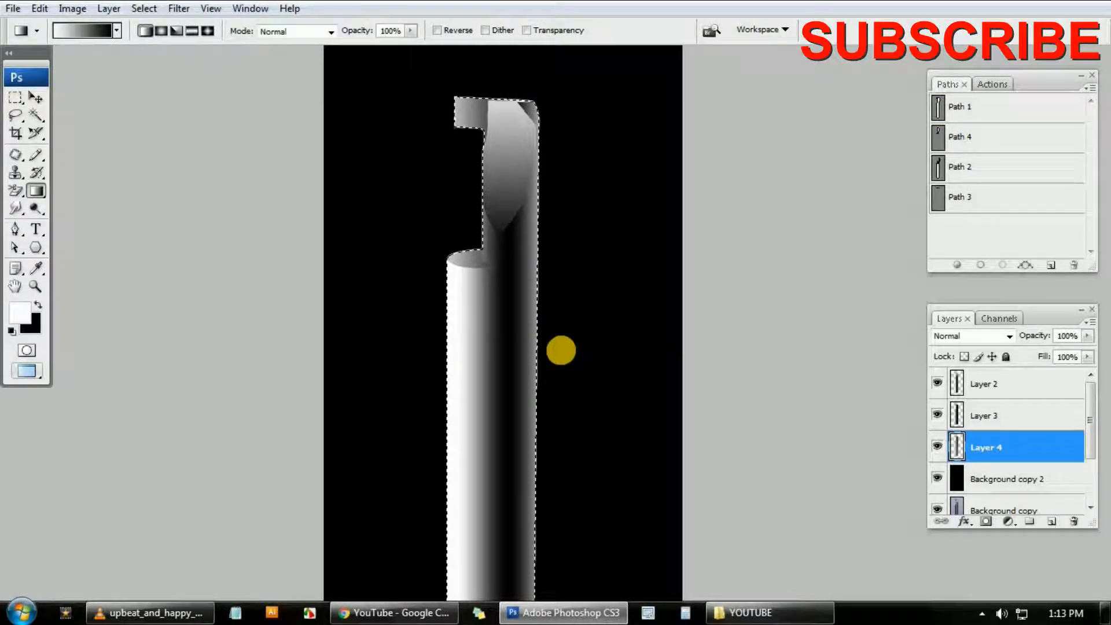
Refill the selection on Layer 4 with a short diagonal white-to-black gradient running up and left over the short cylinder's end face.
{"action": "left_click_drag", "start_coordinate": [427, 236], "coordinate": [599, 304]}
{"action": "key", "text": "ctrl+minus"}
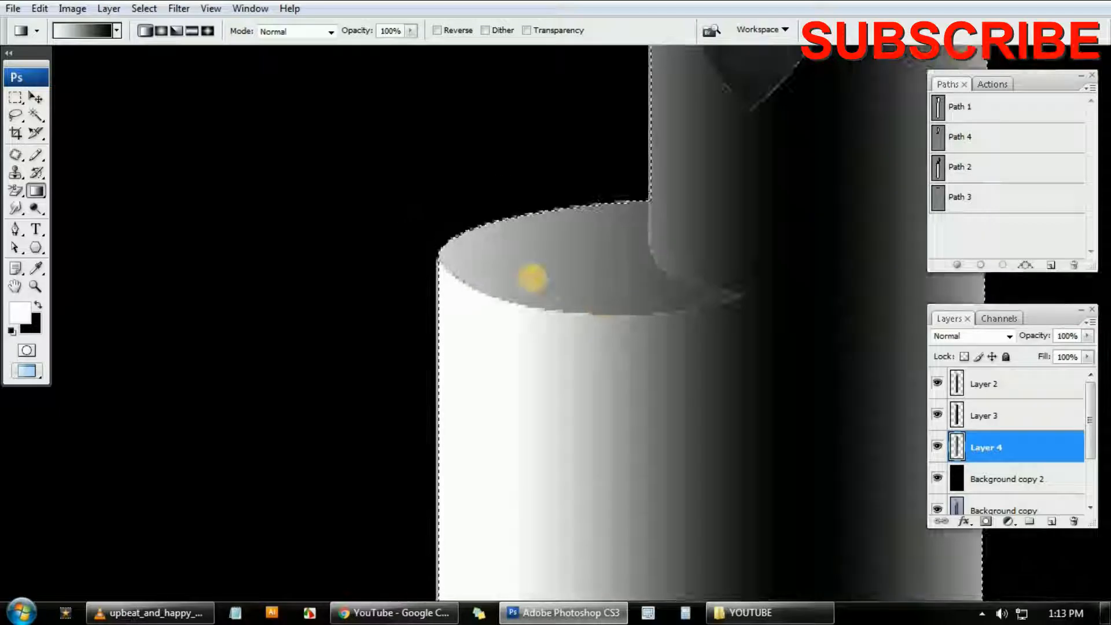
{"action": "left_click_drag", "start_coordinate": [754, 315], "coordinate": [675, 256]}
{"action": "key", "text": "ctrl+0"}
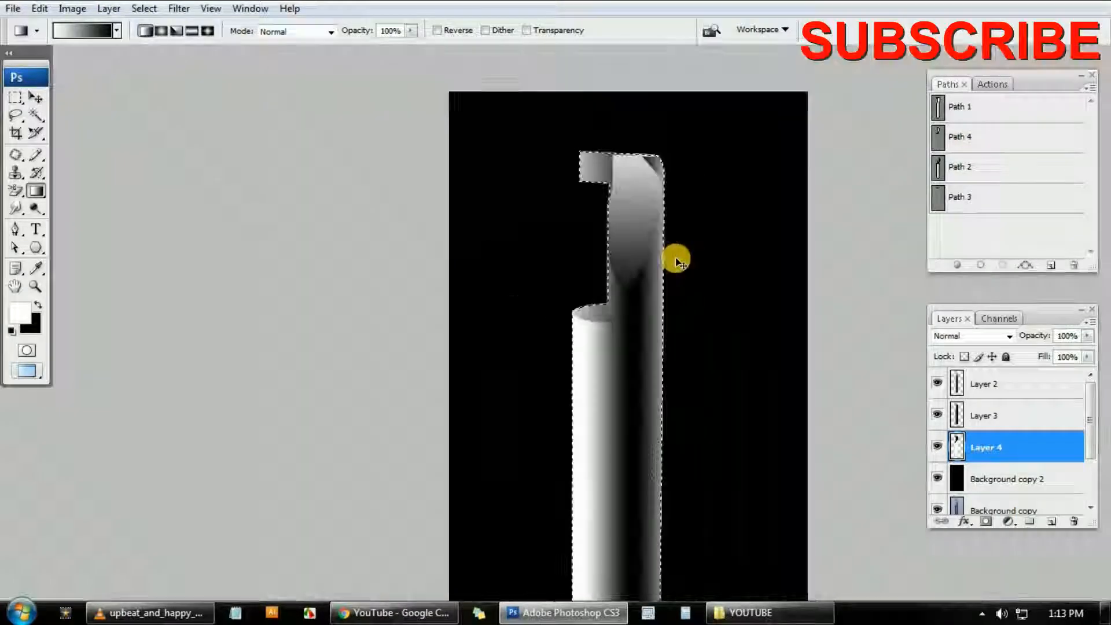
Refill the tool-shaped selection on Layer 4 with a horizontal white-to-black gradient across both shafts and clear the selection.
{"action": "key", "text": "ctrl+minus"}
{"action": "left_click_drag", "start_coordinate": [508, 142], "coordinate": [587, 143]}
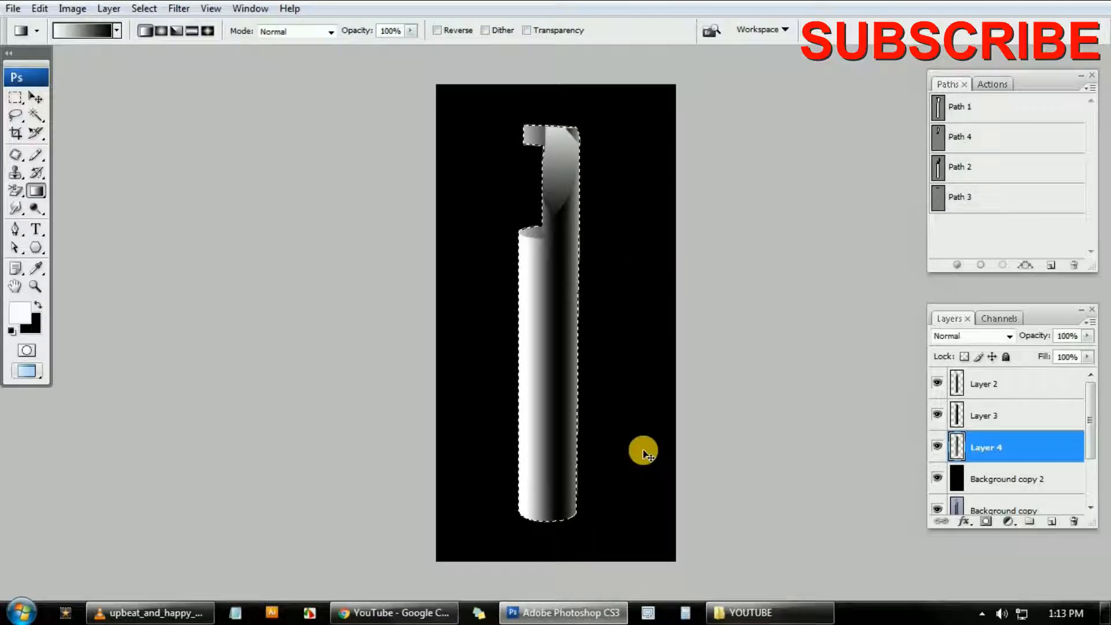
{"action": "key", "text": "ctrl+d"}
Inspect the gradient surfaces and edges around the shaft junction, toggling the visibility of Layer 3 and Layer 2 to compare their contributions.
{"action": "left_click_drag", "start_coordinate": [445, 195], "coordinate": [675, 272], "text": "ctrl+space"}
{"action": "scroll", "coordinate": [680, 278], "scroll_direction": "up", "scroll_amount": 1}
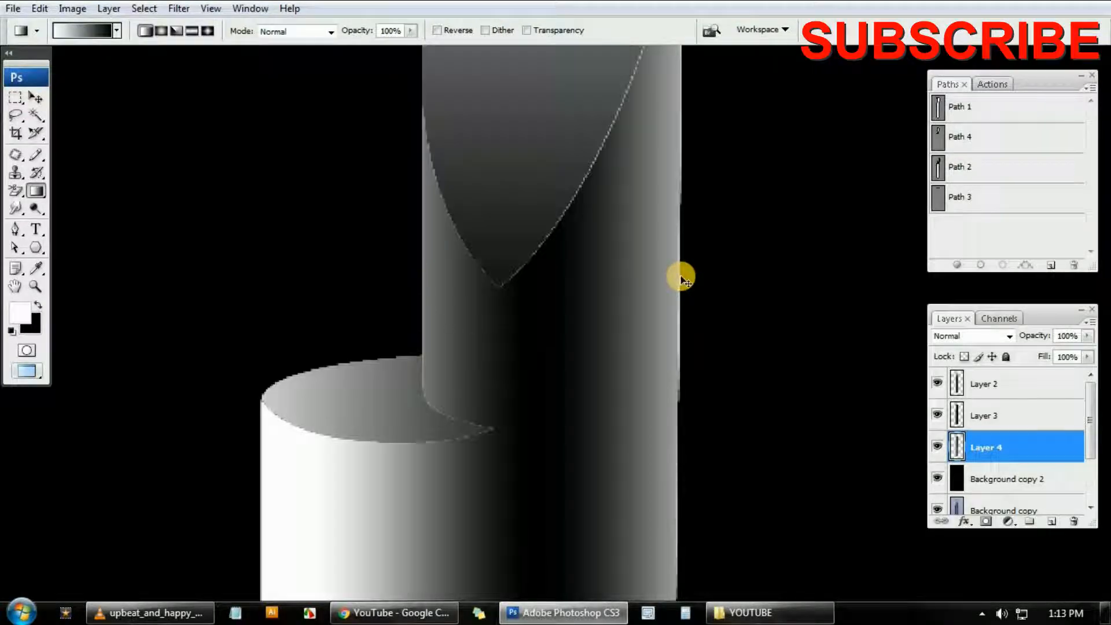
{"action": "key", "text": "ctrl+0"}
{"action": "scroll", "coordinate": [685, 275], "scroll_direction": "up", "scroll_amount": 2}
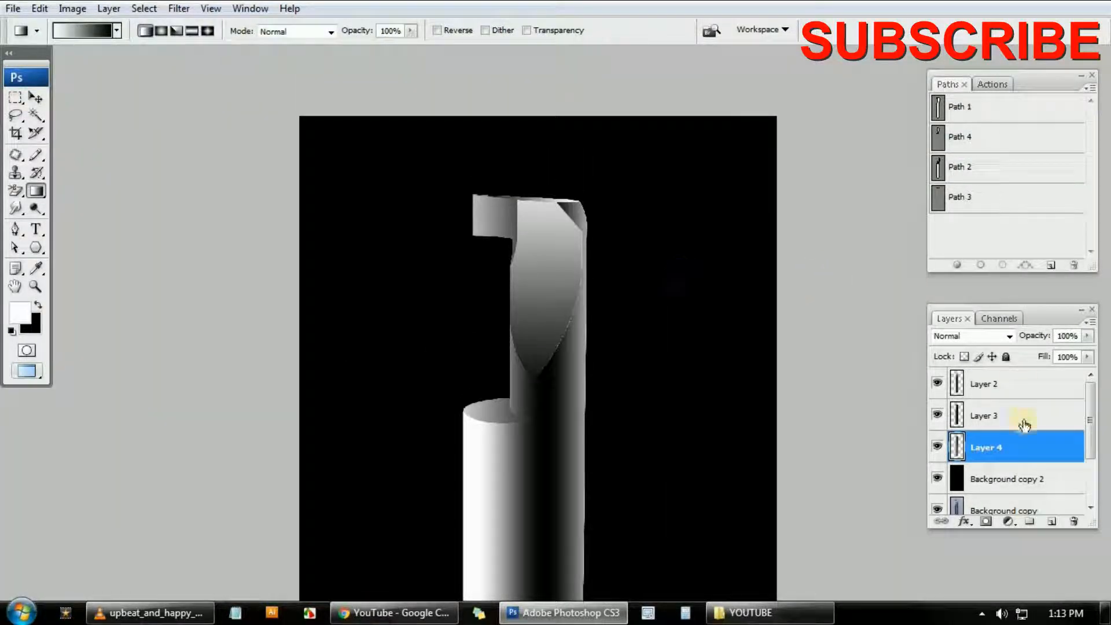
{"action": "left_click", "coordinate": [937, 416]}
{"action": "left_click", "coordinate": [938, 416]}
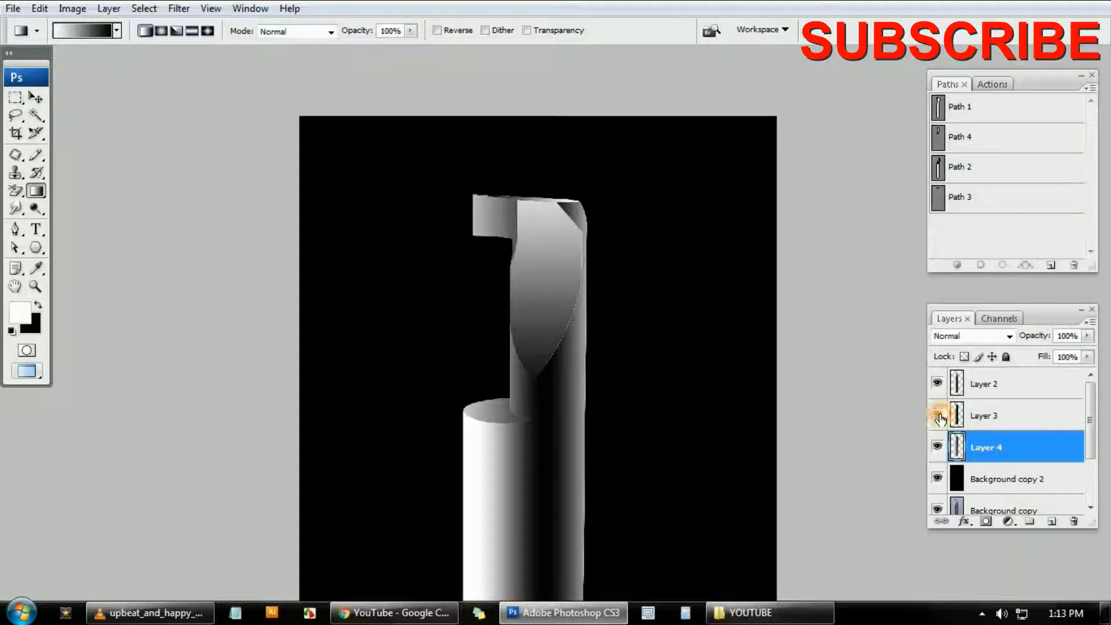
{"action": "left_click", "coordinate": [937, 384]}
{"action": "left_click", "coordinate": [937, 384]}
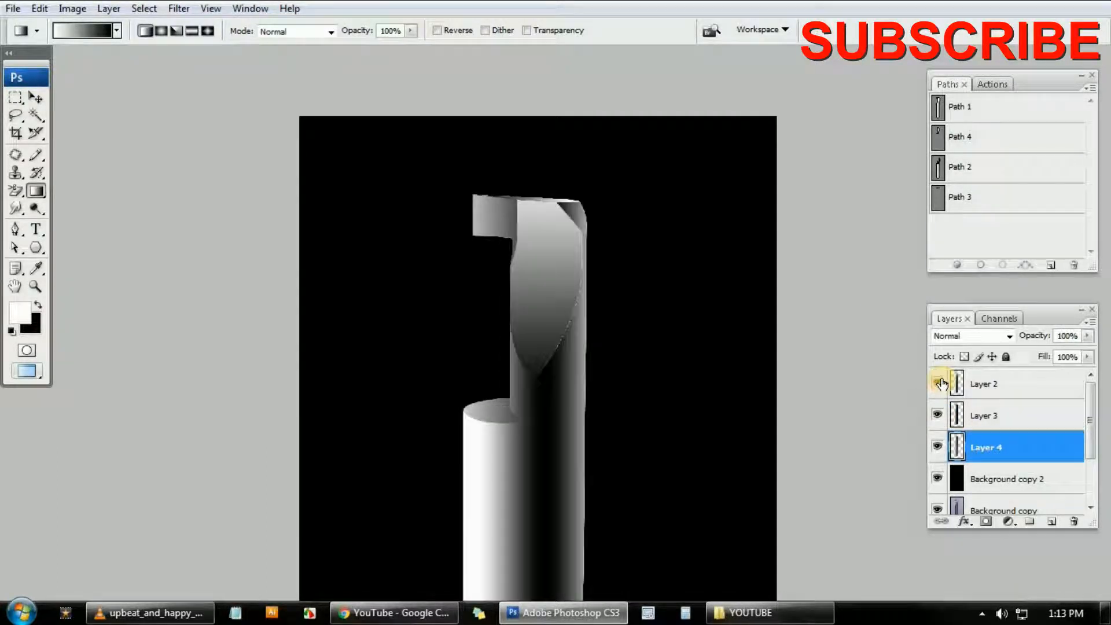
{"action": "scroll", "coordinate": [948, 405], "scroll_direction": "down", "scroll_amount": 2}
{"action": "scroll", "coordinate": [948, 417], "scroll_direction": "up", "scroll_amount": 2}
{"action": "key", "text": "ctrl+0"}
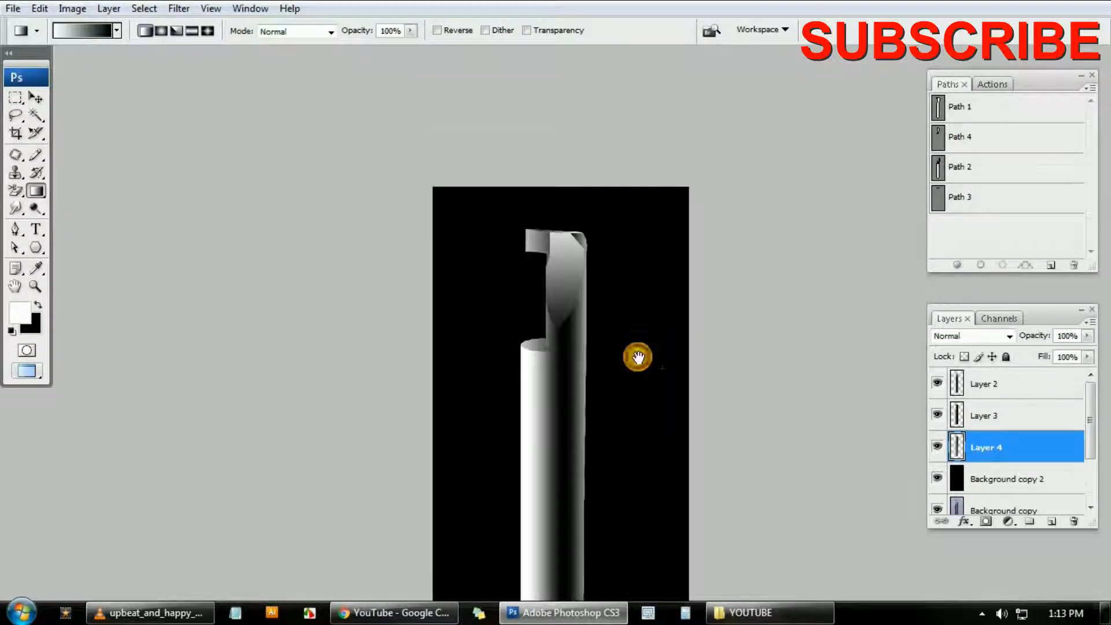
Select Layer 2 and save a JPEG version of the retouched image to the Desktop under the file name 25.
{"action": "left_click", "coordinate": [963, 396]}
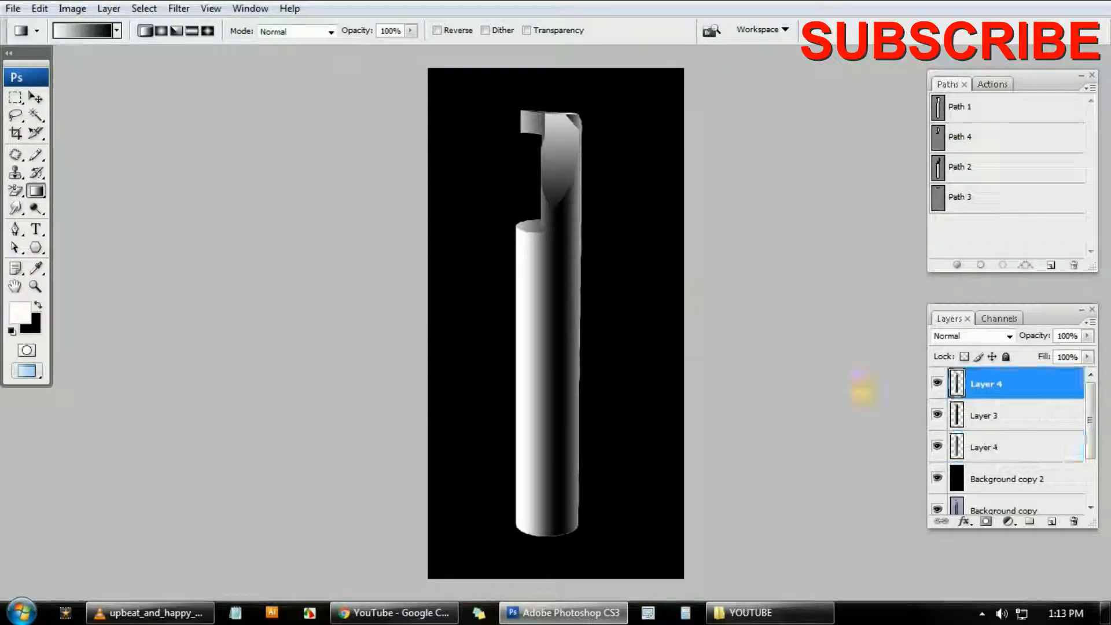
{"action": "key", "text": "ctrl+shift+s"}
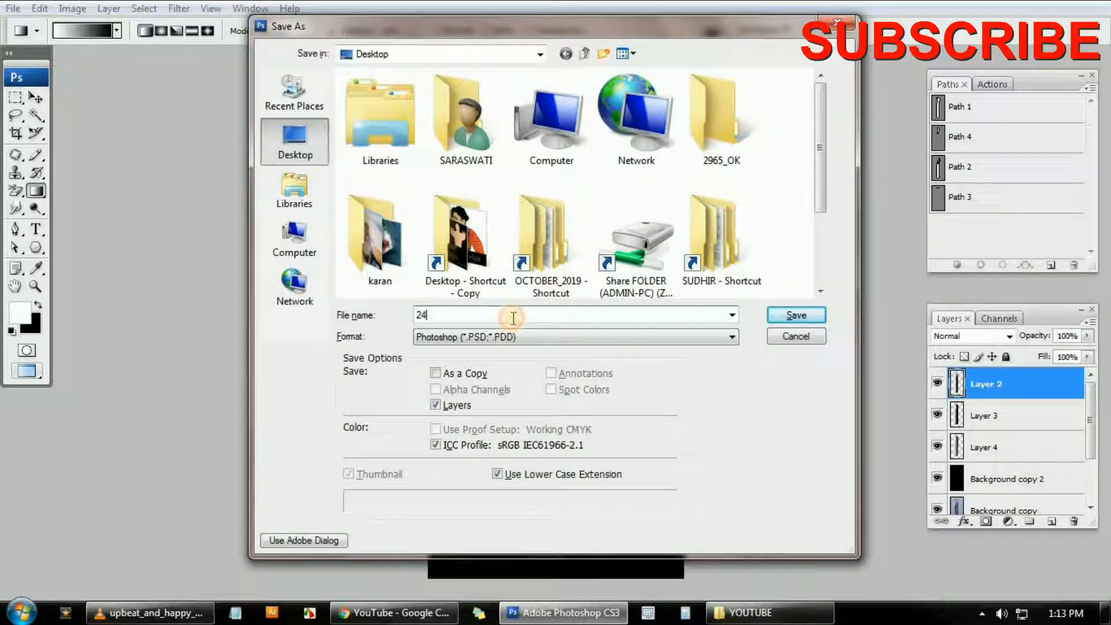
{"action": "type", "text": "25"}
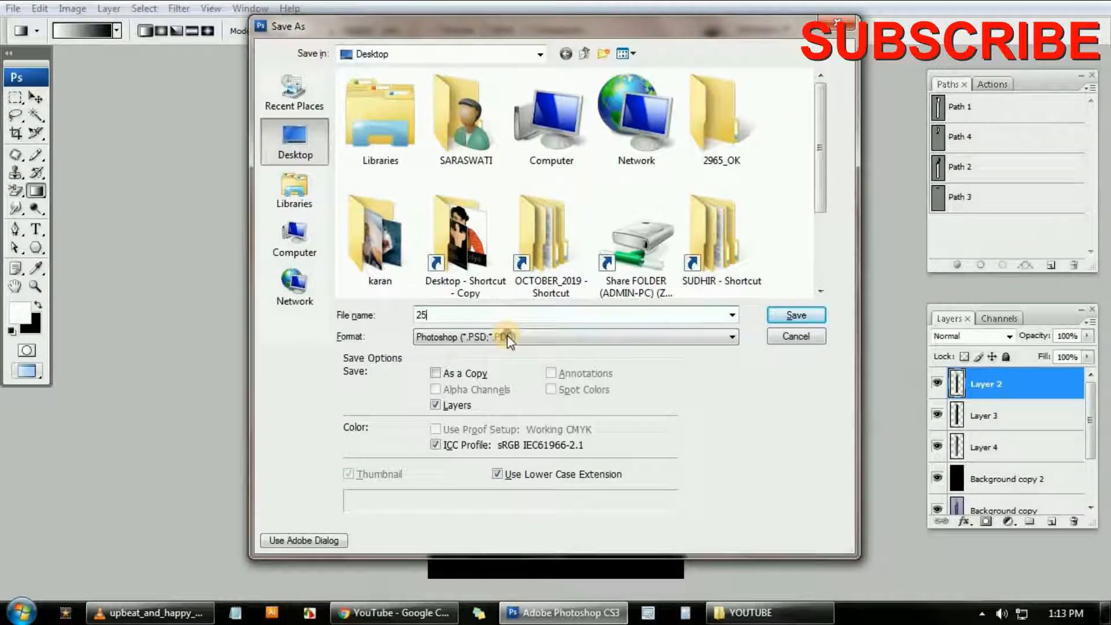
{"action": "left_click", "coordinate": [508, 339]}
{"action": "left_click", "coordinate": [479, 413]}
{"action": "key", "text": "Return"}
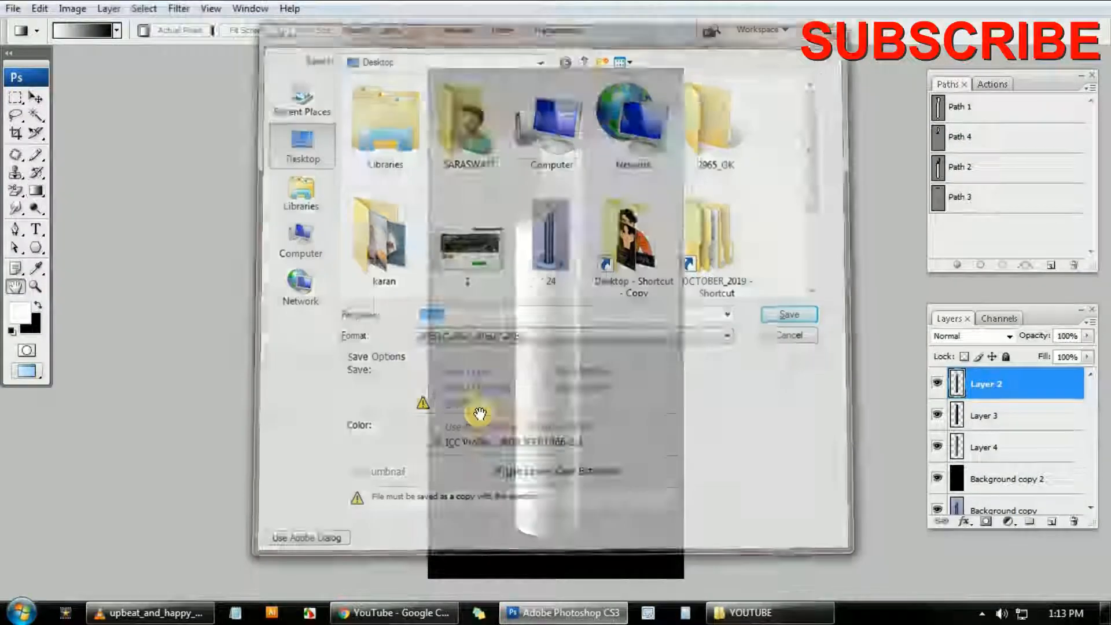
{"action": "key", "text": "Return"}
Minimize the image editor and open the original photo 24 from the desktop in a maximized Windows Photo Viewer window.
{"action": "left_click", "coordinate": [564, 612]}
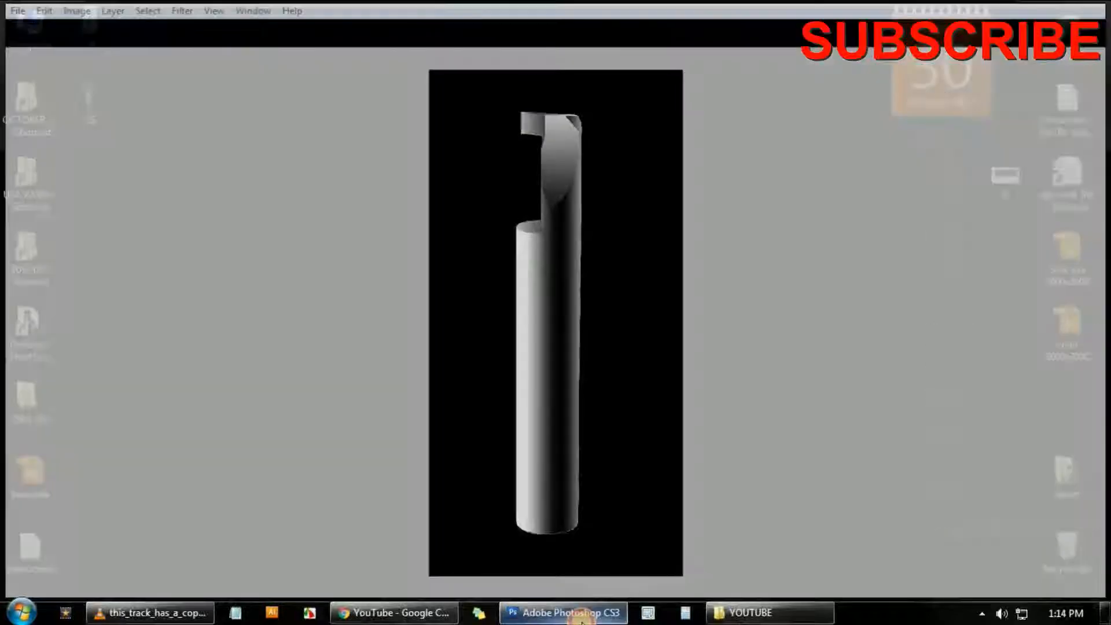
{"action": "double_click", "coordinate": [91, 29]}
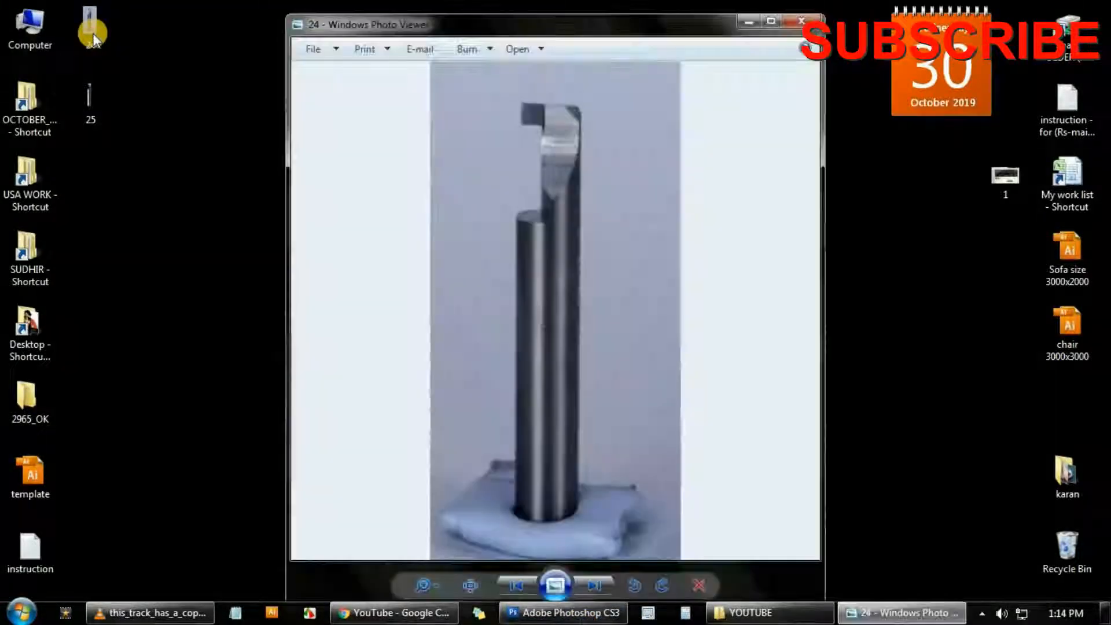
{"action": "left_click", "coordinate": [772, 22]}
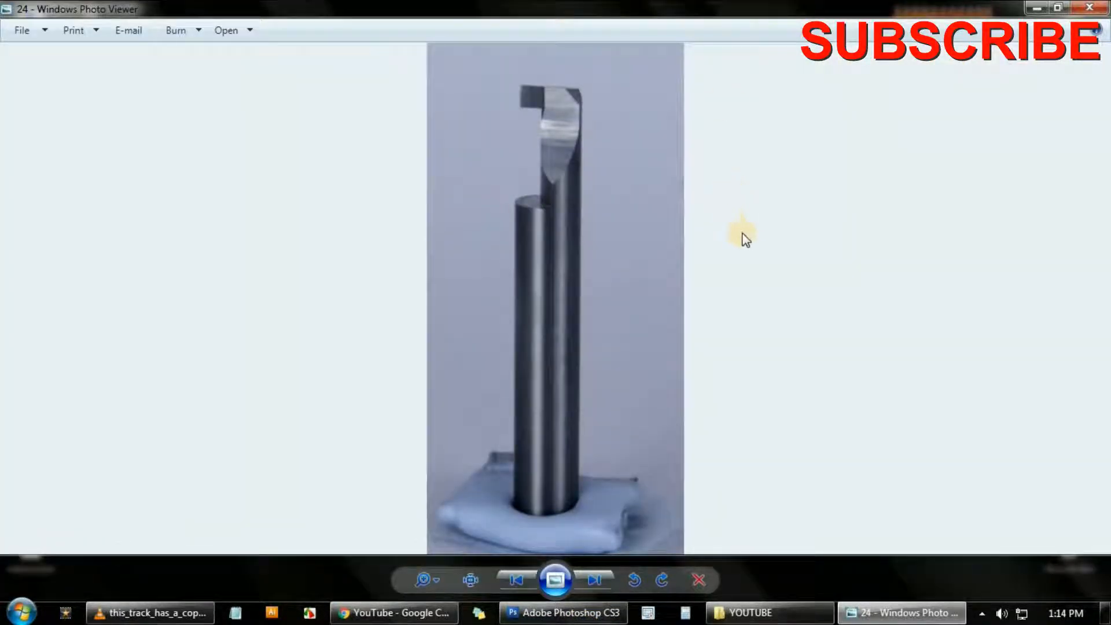
Flip back and forth between the original photo 24 and the retouched image 25 to compare them.
{"action": "key", "text": "Right"}
{"action": "key", "text": "Left"}
{"action": "key", "text": "Right"}
{"action": "key", "text": "Left"}
{"action": "key", "text": "Right"}
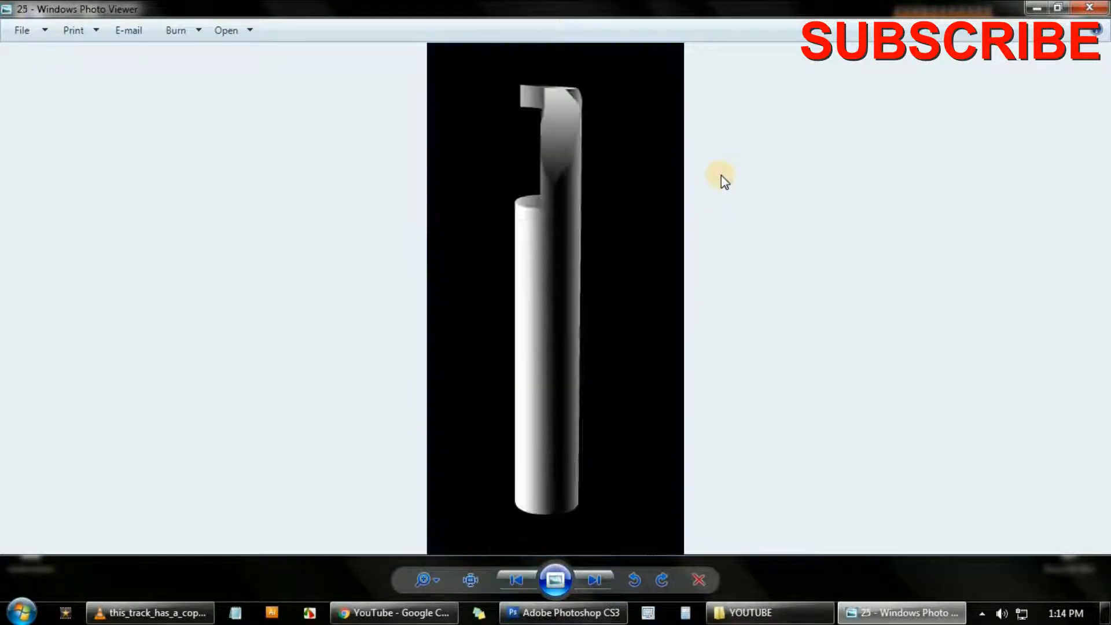
{"action": "key", "text": "Left"}
Restore and move the viewer window of image 24 aside, and open image 25 in a second viewer window.
{"action": "left_click_drag", "start_coordinate": [665, 10], "coordinate": [347, 18]}
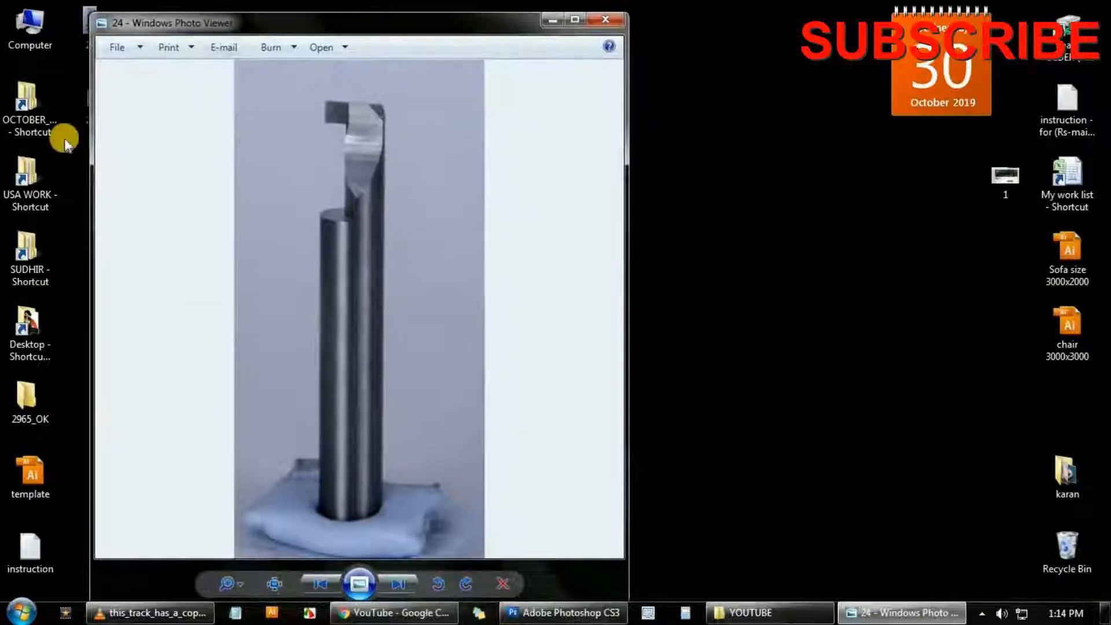
{"action": "double_click", "coordinate": [85, 111]}
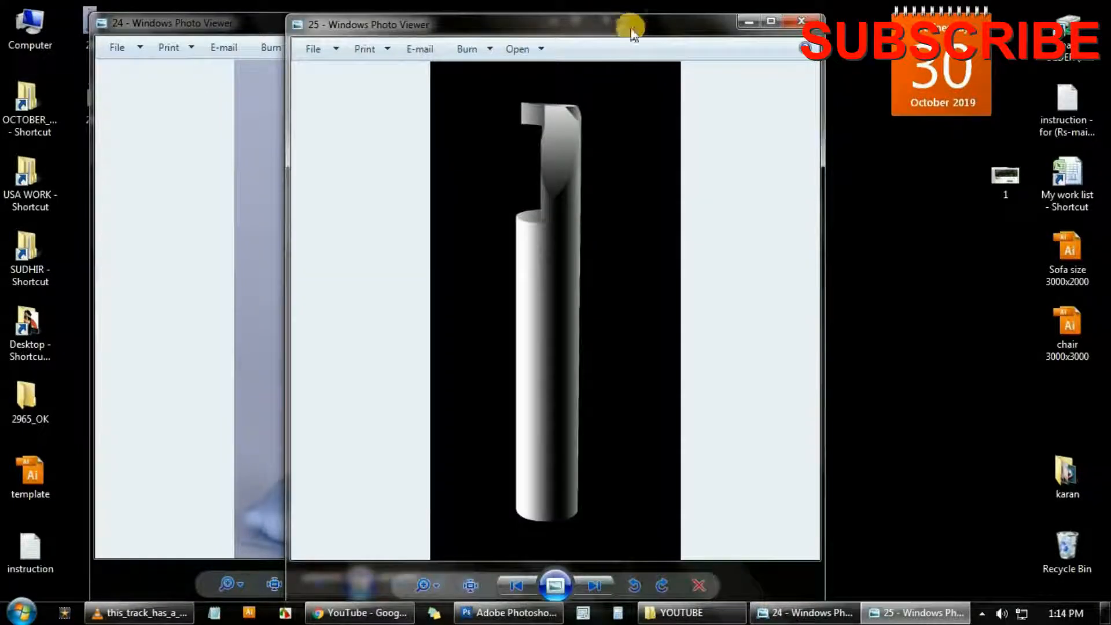